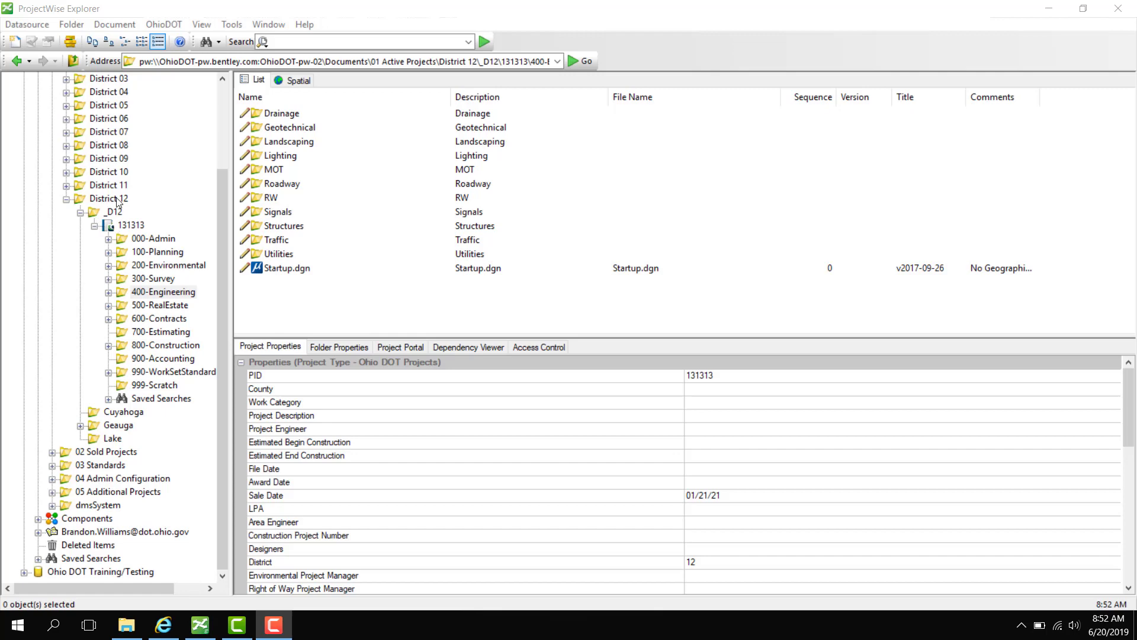
Browse to 400-Engineering > Roadway > Basemaps in project 131313 and select 131313_BP001.dgn.
click(108, 293)
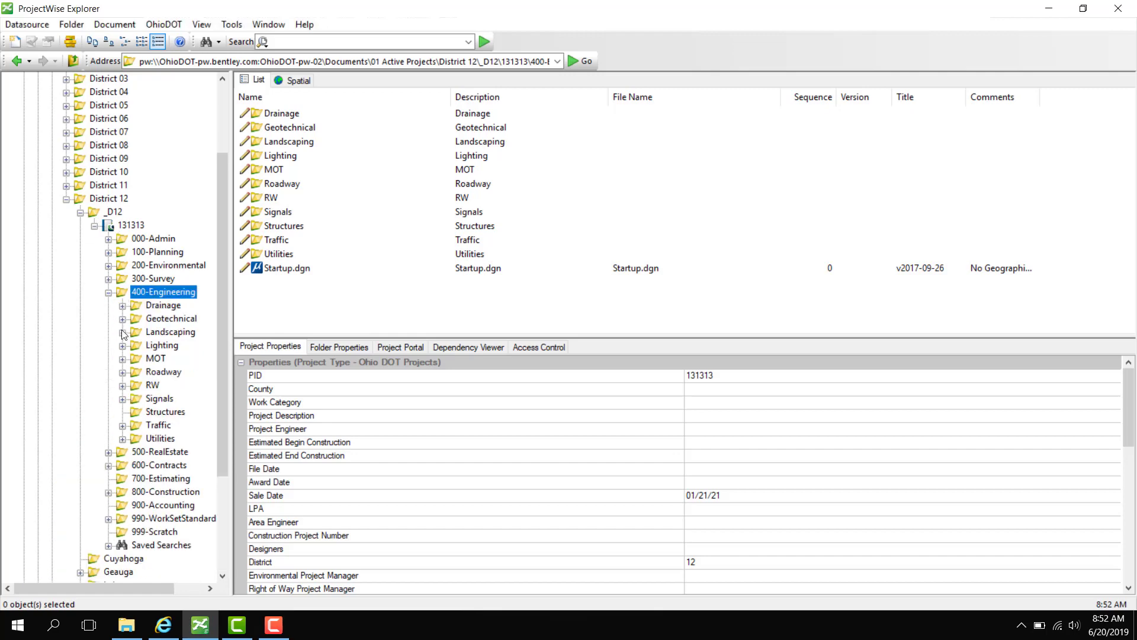
click(123, 372)
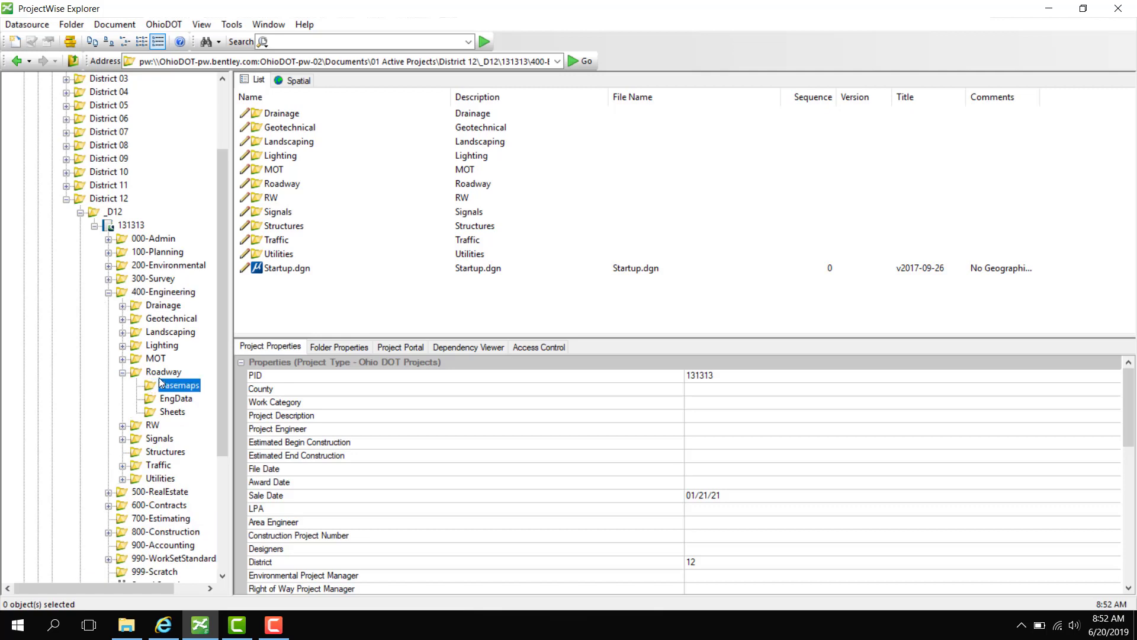
click(312, 116)
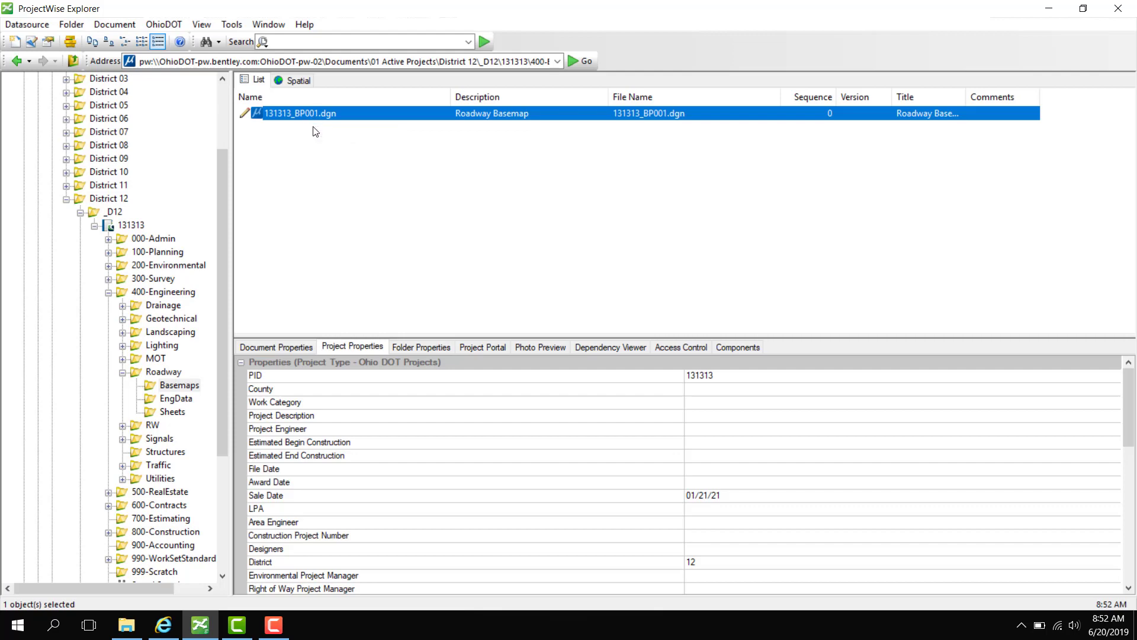
Show 131313_BP001.dgn in the Dependency Viewer and zoom the diagram in and out.
click(611, 347)
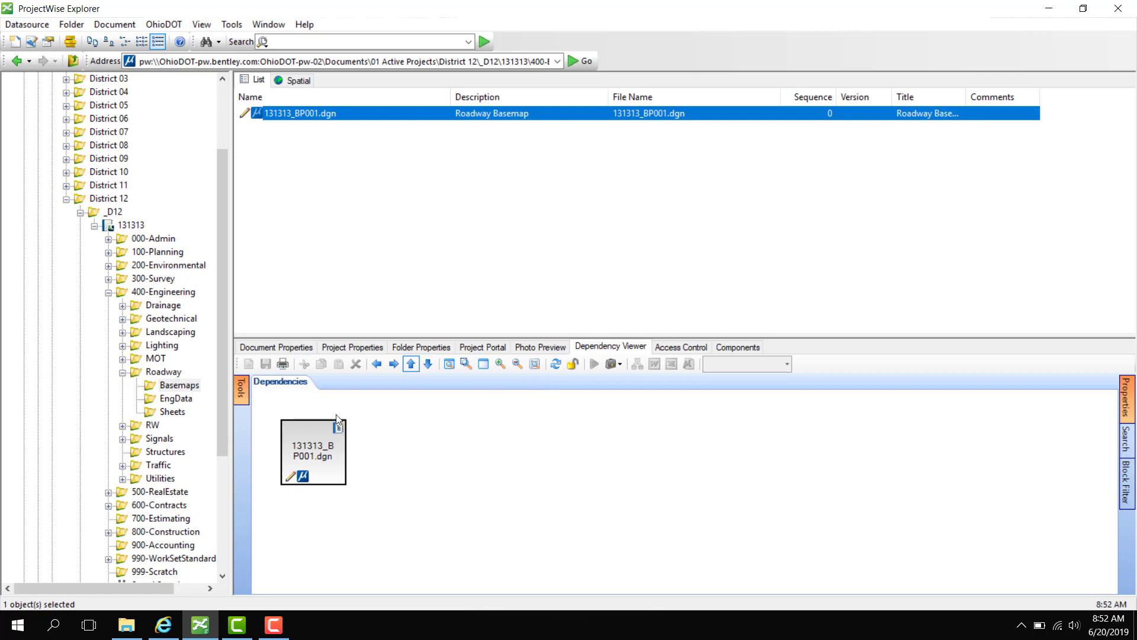
scroll(340, 466, down, 1)
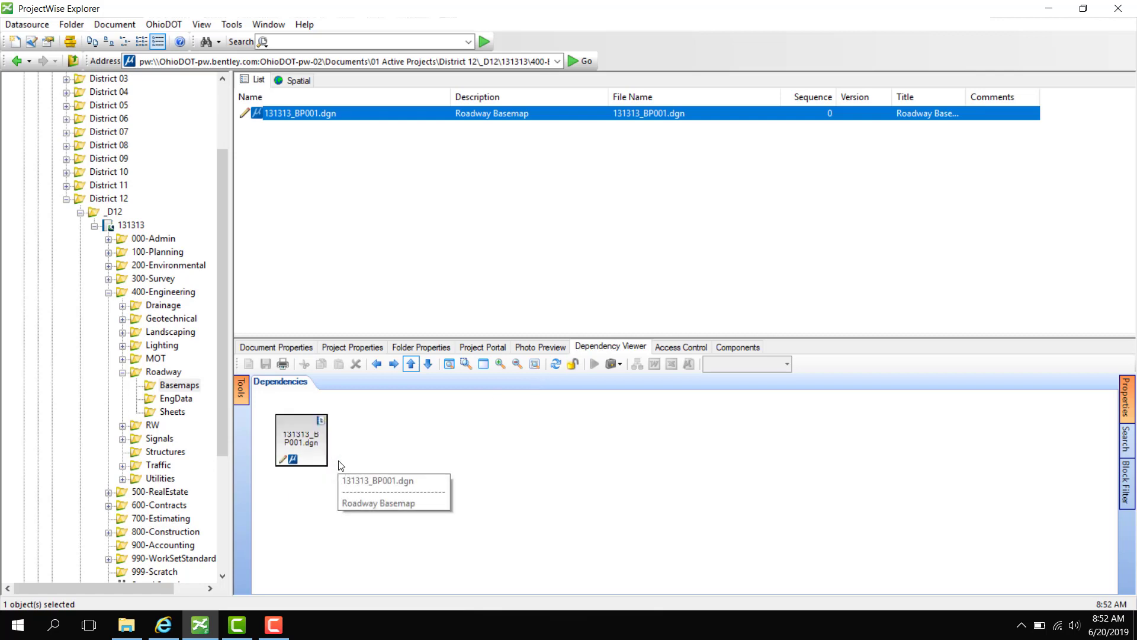
scroll(341, 466, up, 1)
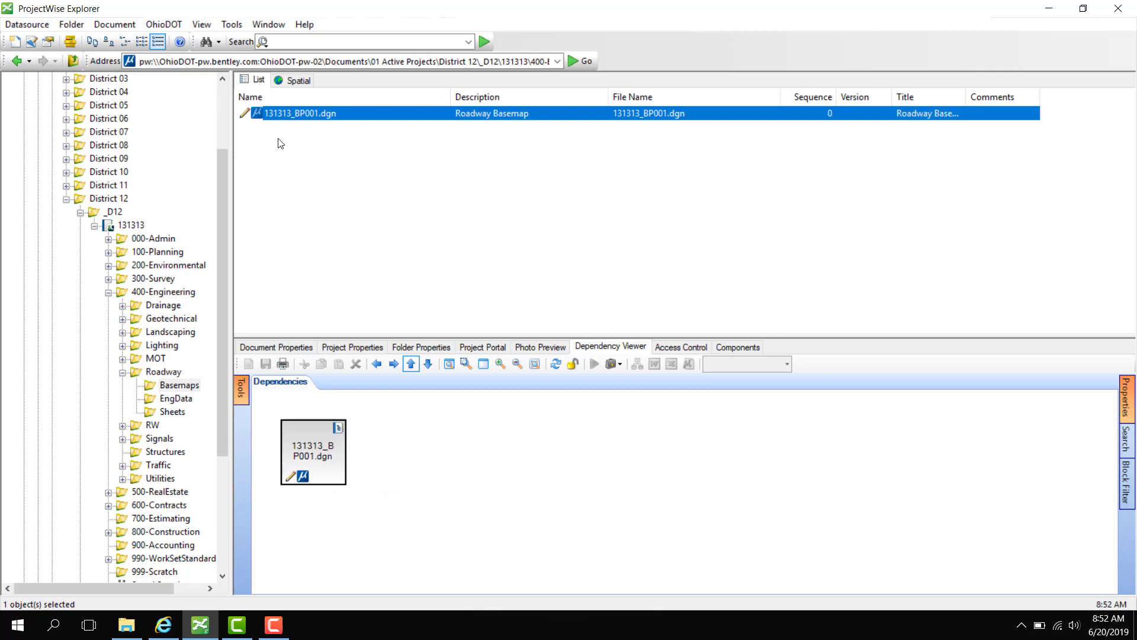
mouse_move(318, 440)
Launch Scan References and Link Sets on 131313_BP001.dgn and get past the welcome page.
right_click(311, 112)
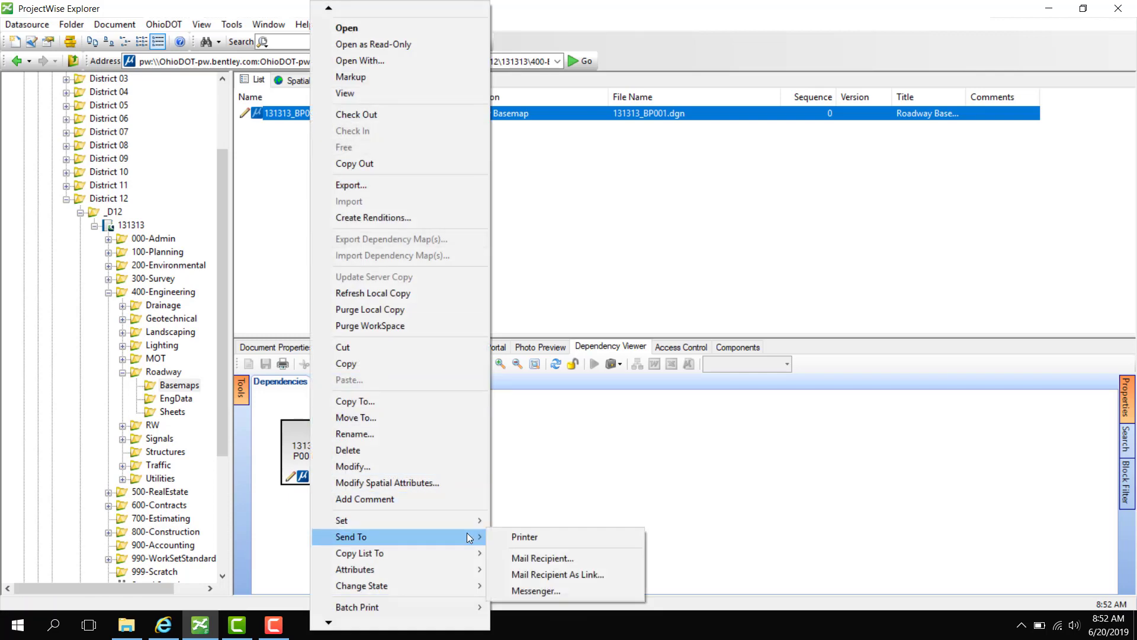
mouse_move(471, 521)
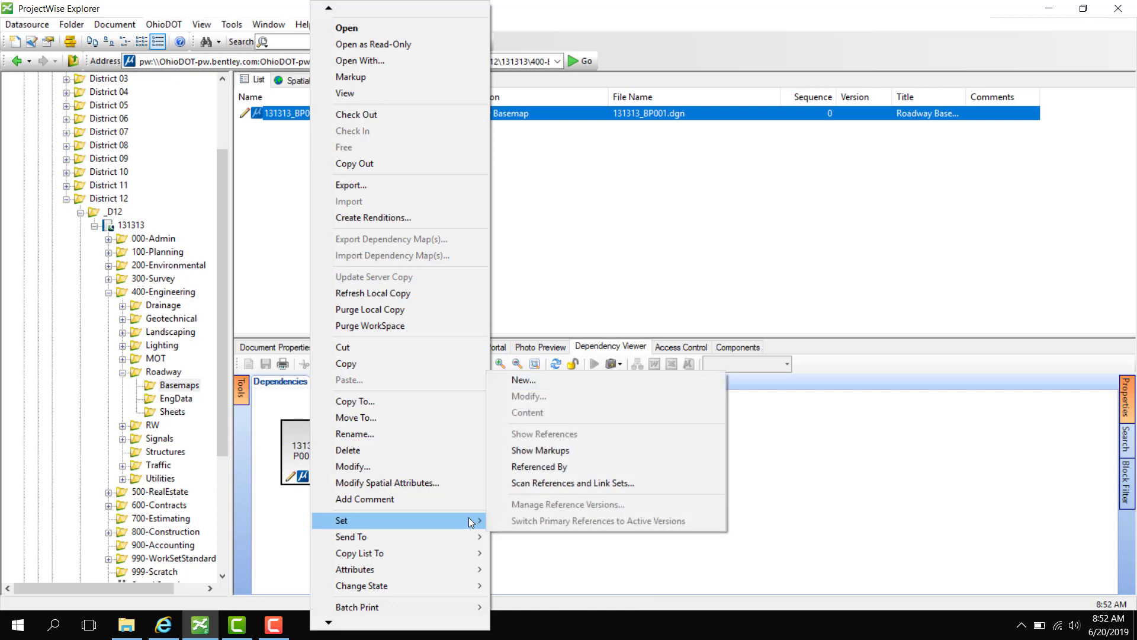
click(555, 482)
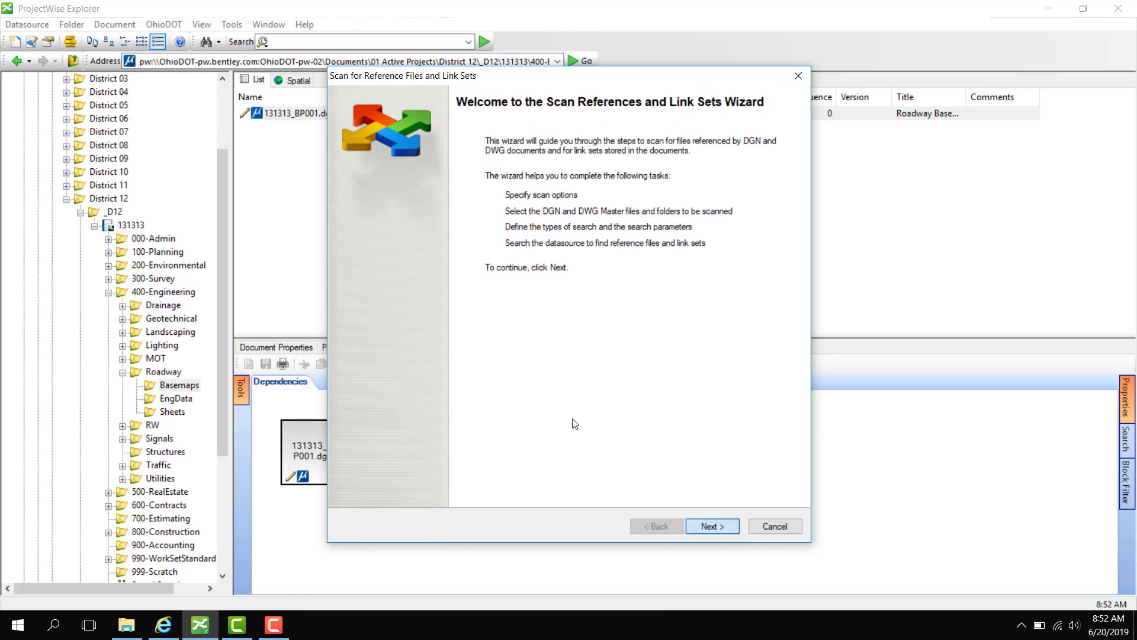
key(Return)
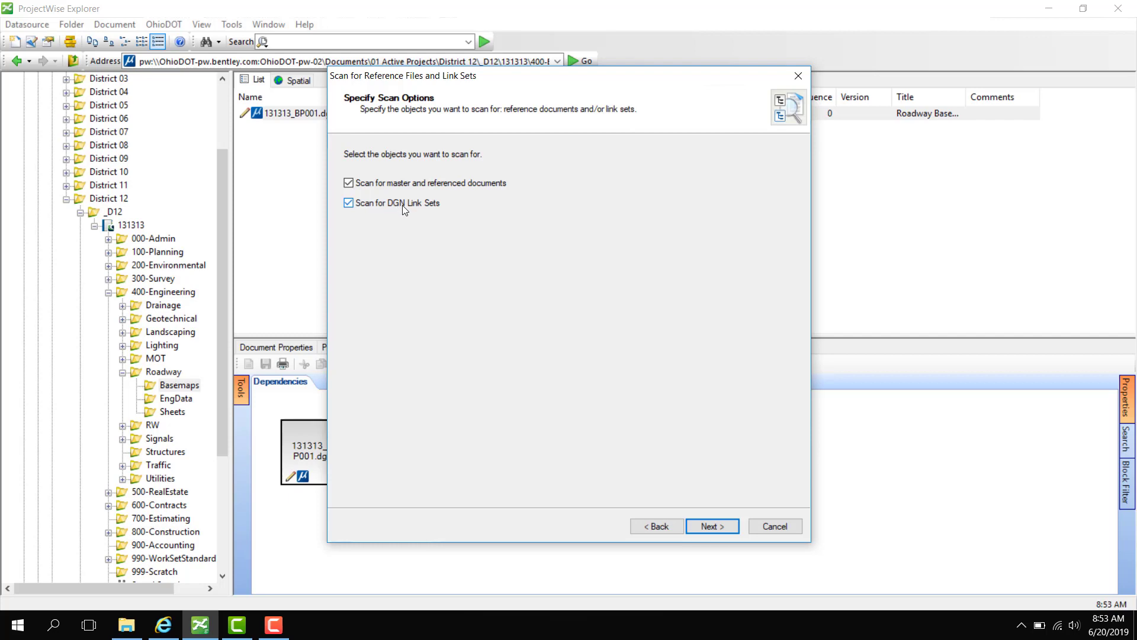
Keep both scan options and BP001 as master, filtering master files to MicroStation only.
click(708, 526)
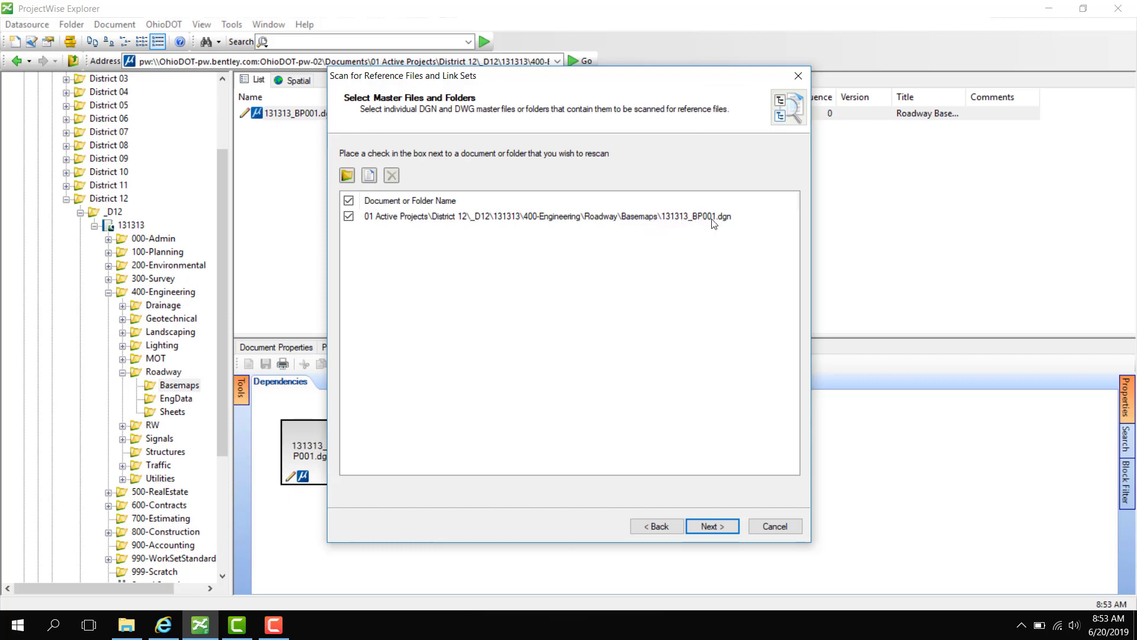
click(717, 527)
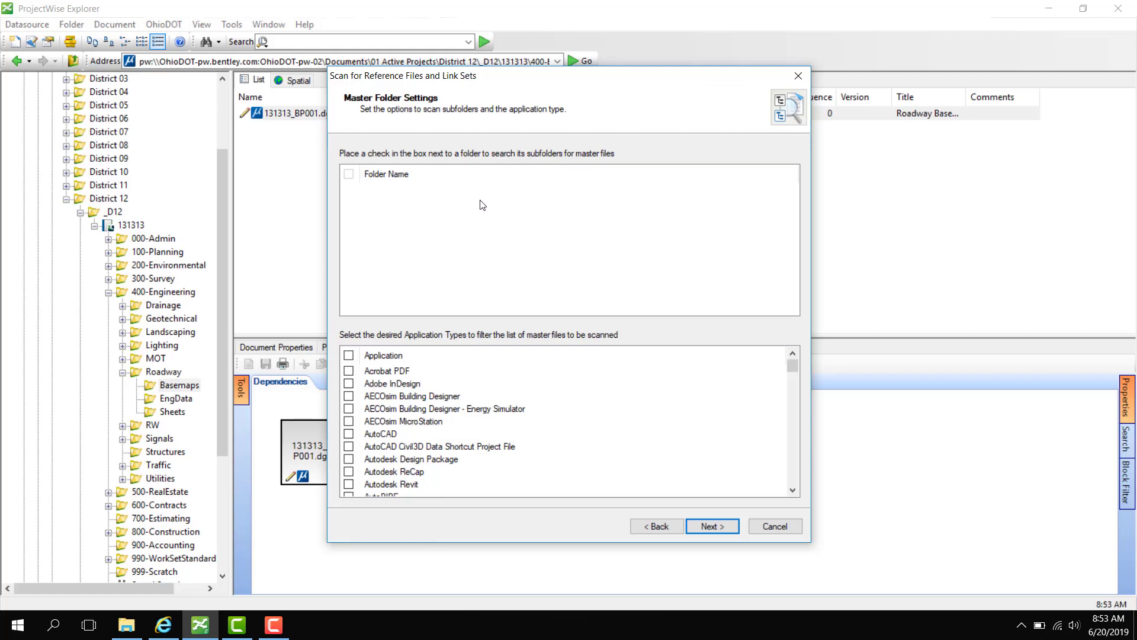
drag(794, 371, 809, 453)
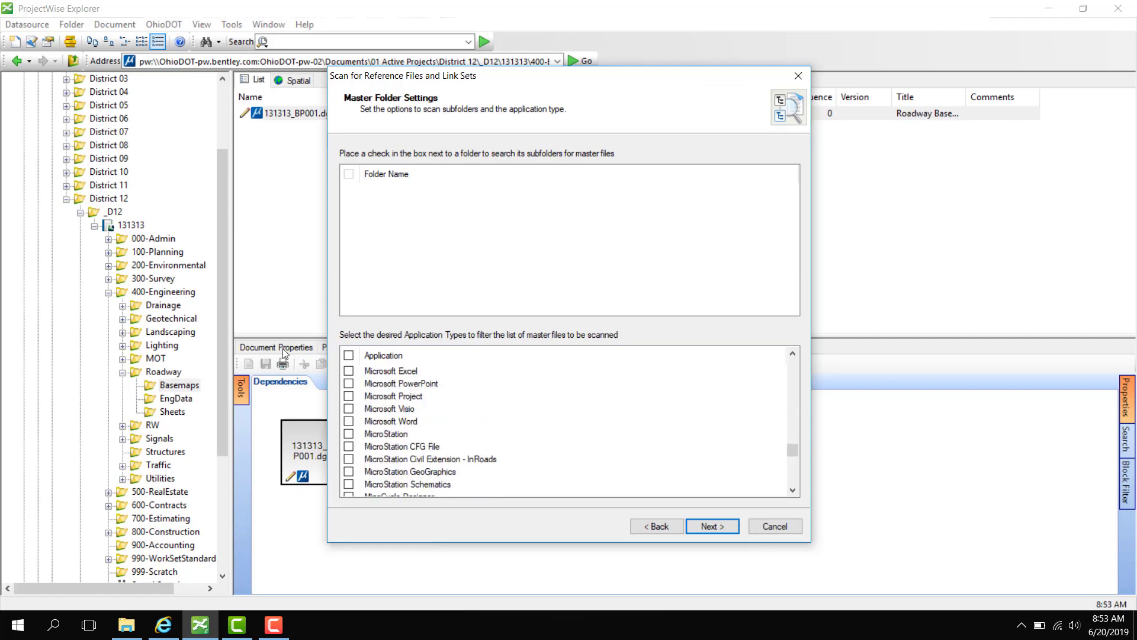
click(350, 434)
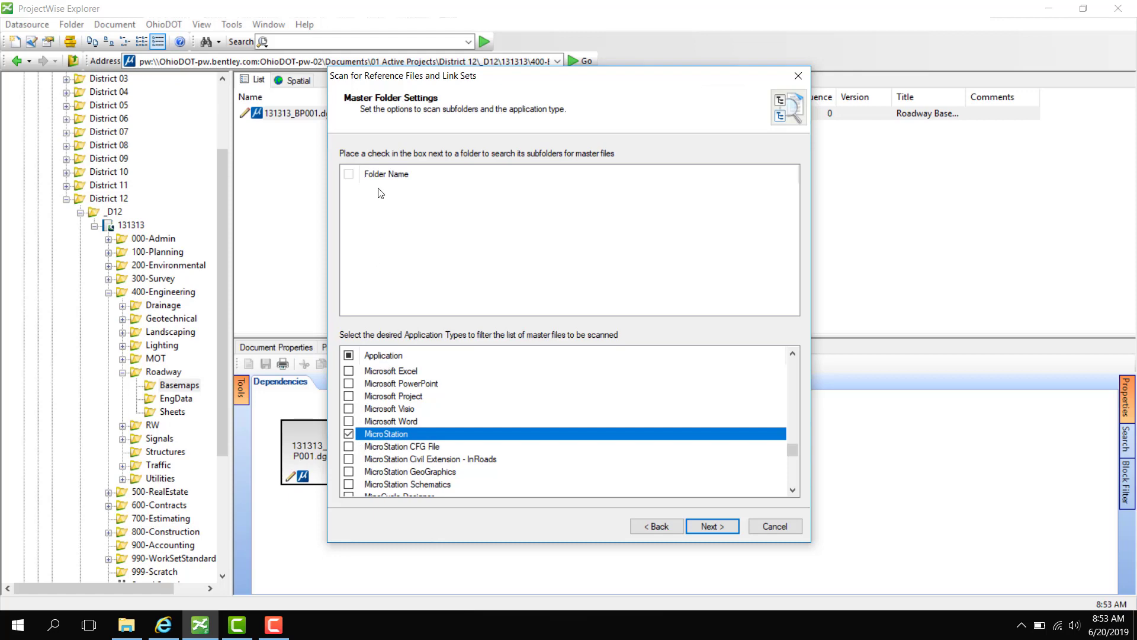
drag(406, 74, 478, 73)
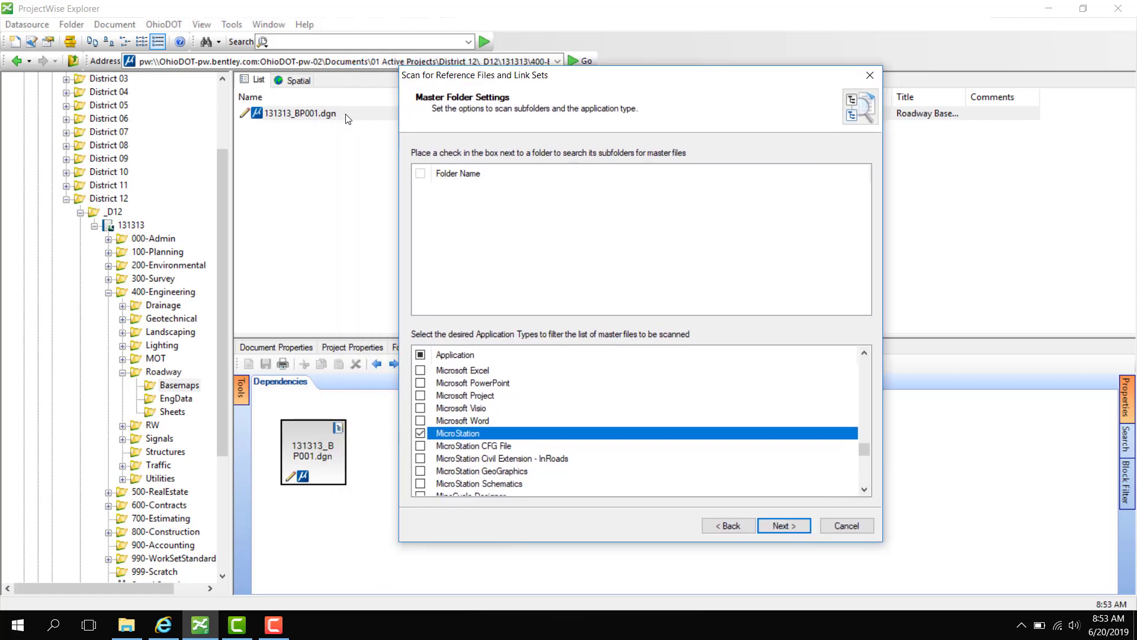
Add 01 Active Projects\District 12\_D12\131313 as the priority search folder for references.
key(Return)
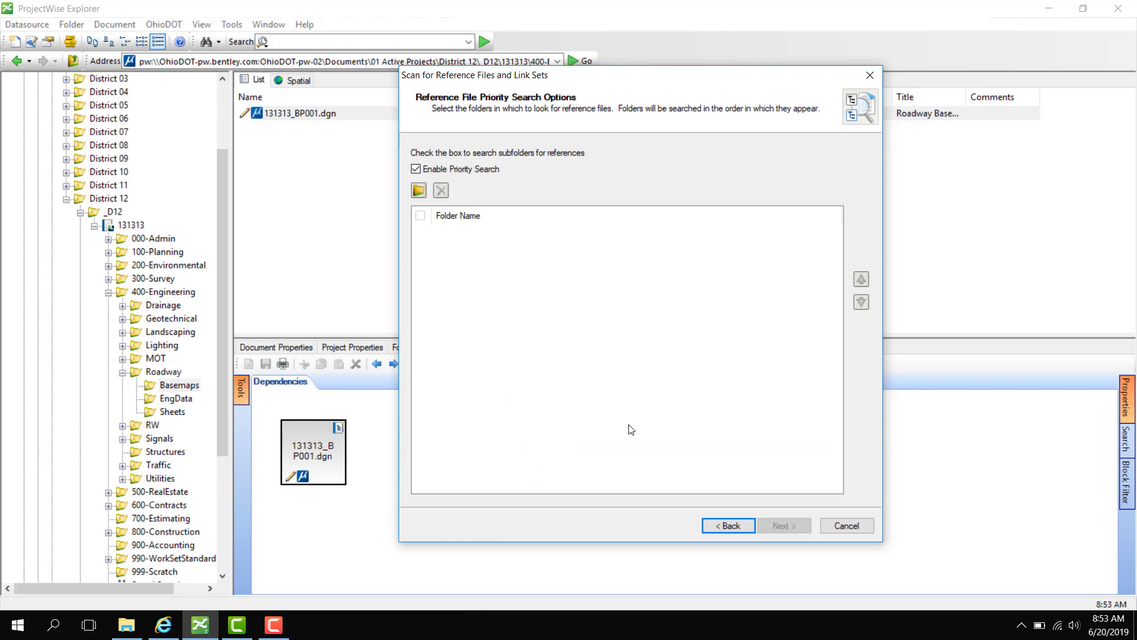
click(441, 170)
click(420, 191)
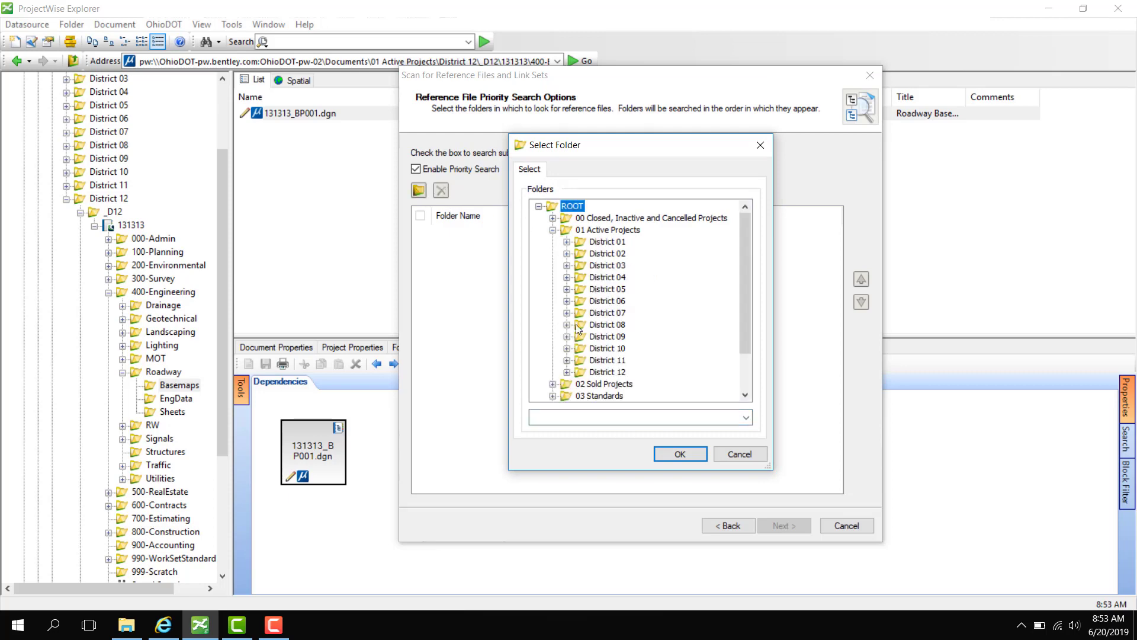
click(567, 372)
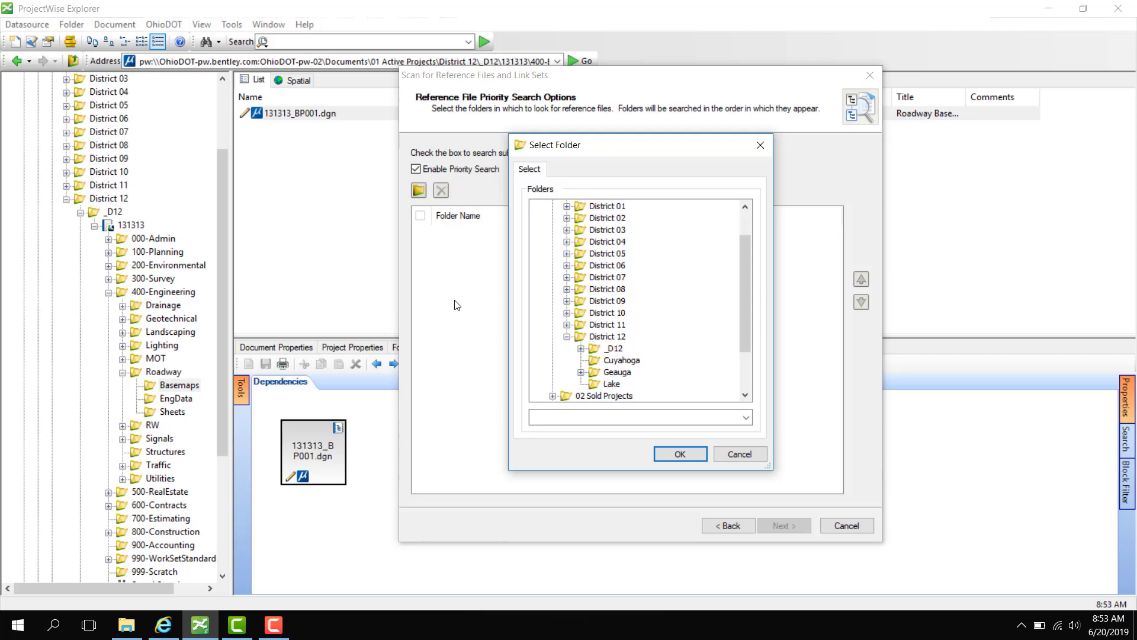
click(581, 348)
click(610, 360)
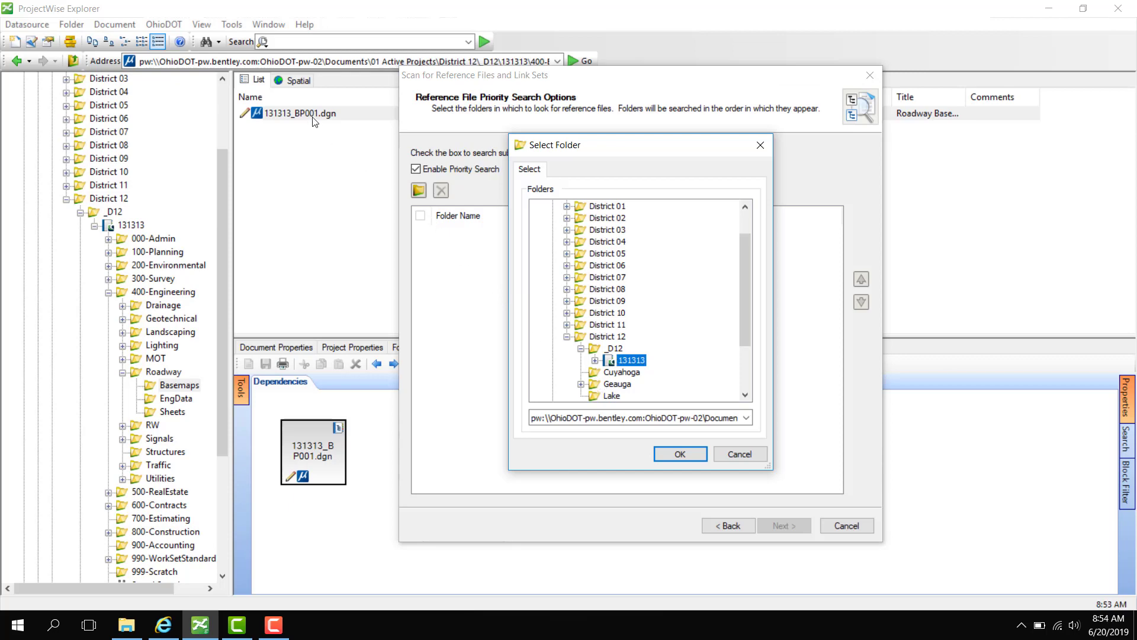
click(699, 454)
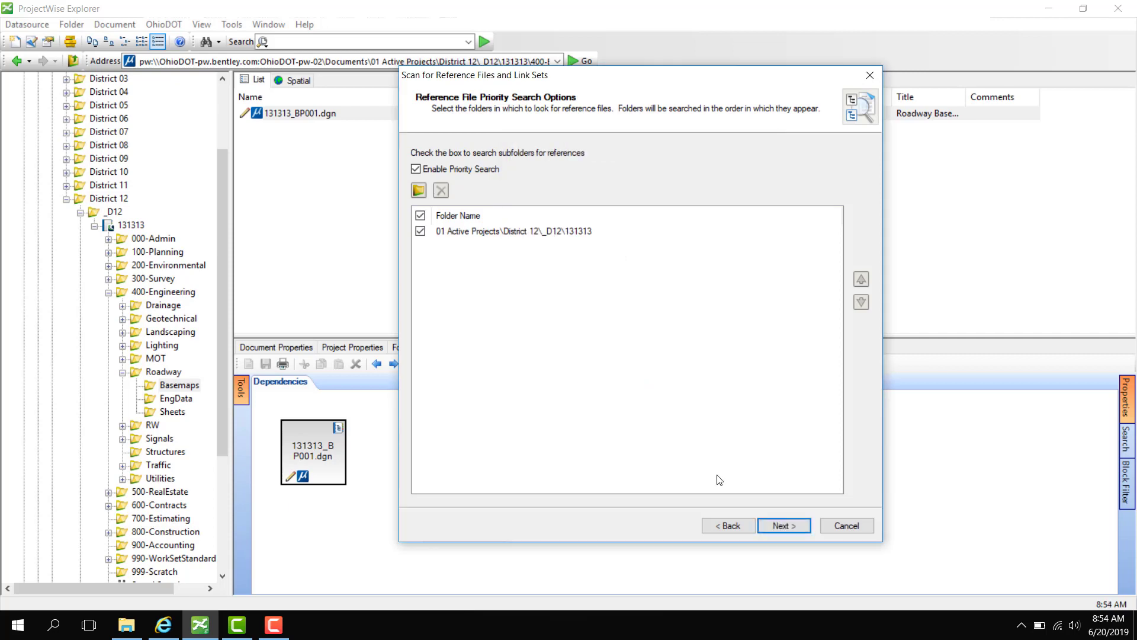
Leave proximity search off, log to scanrefs.log in Documents, and run the scan.
click(782, 525)
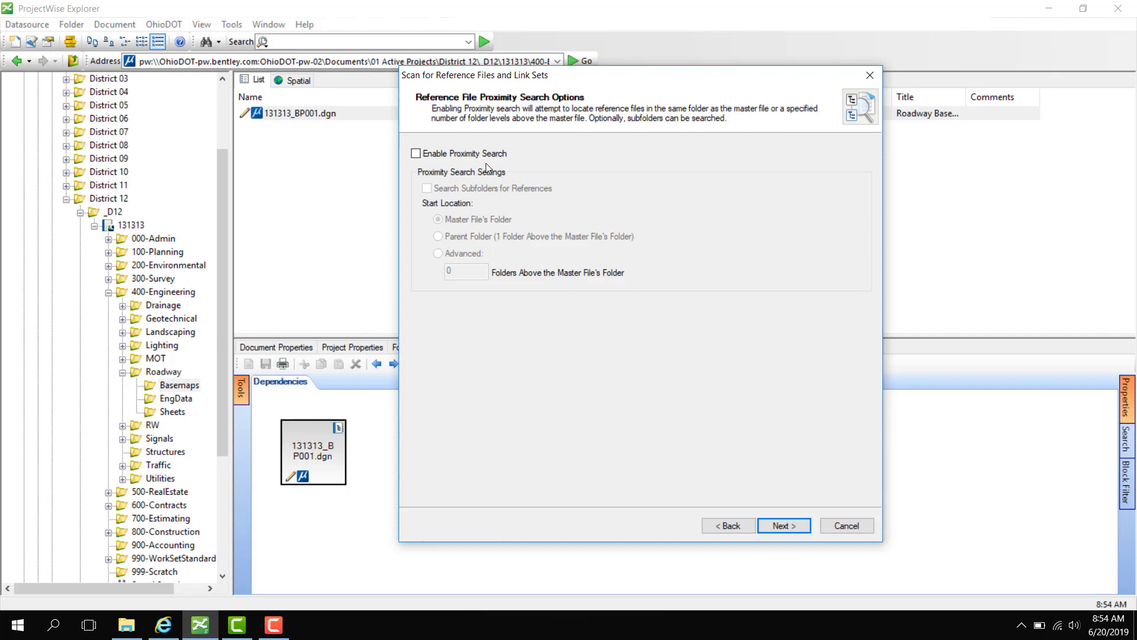
click(786, 527)
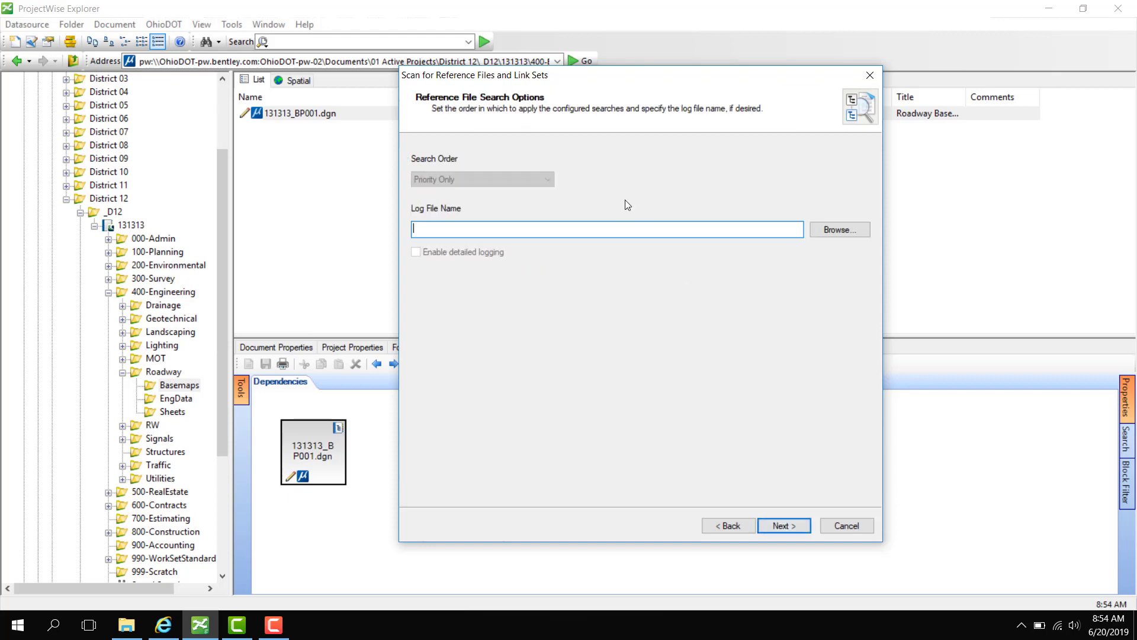
click(828, 231)
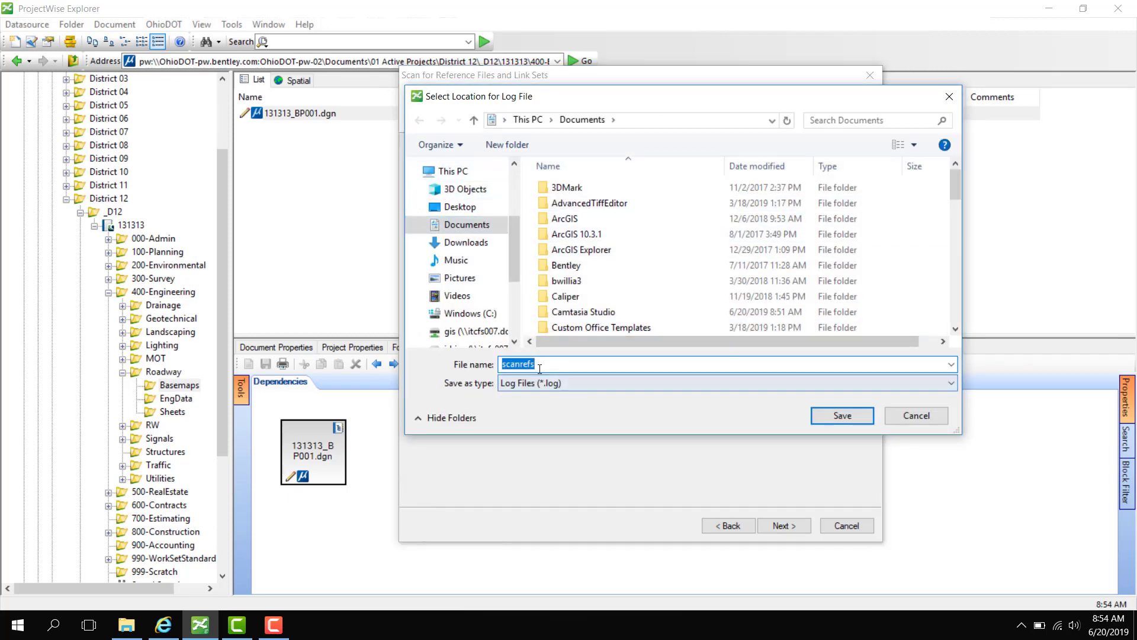
click(838, 417)
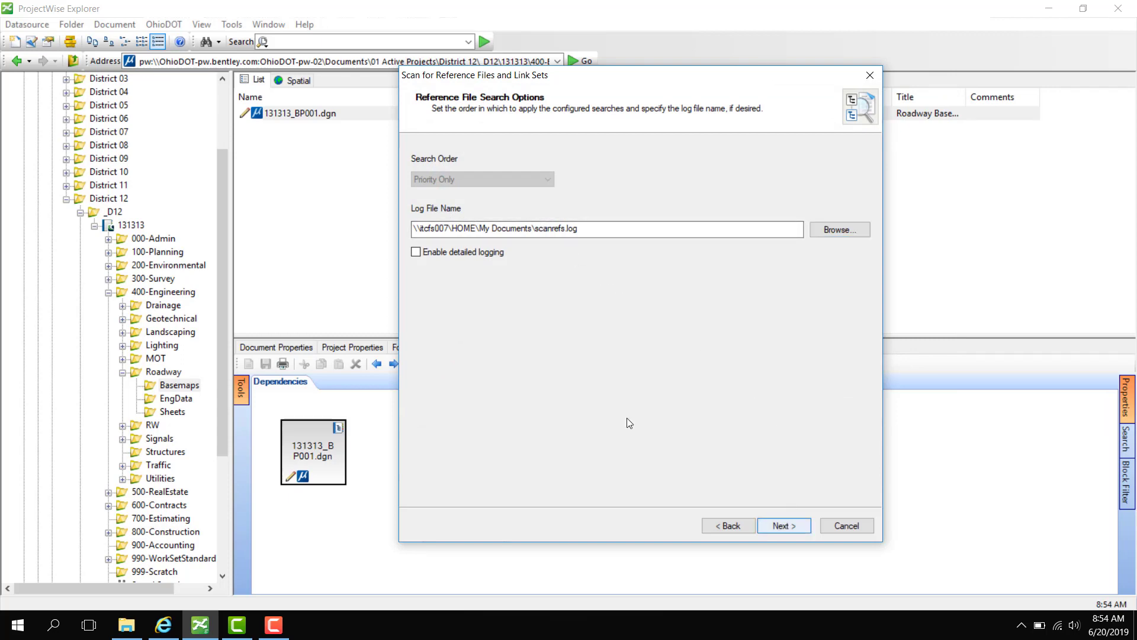
click(782, 526)
click(782, 526)
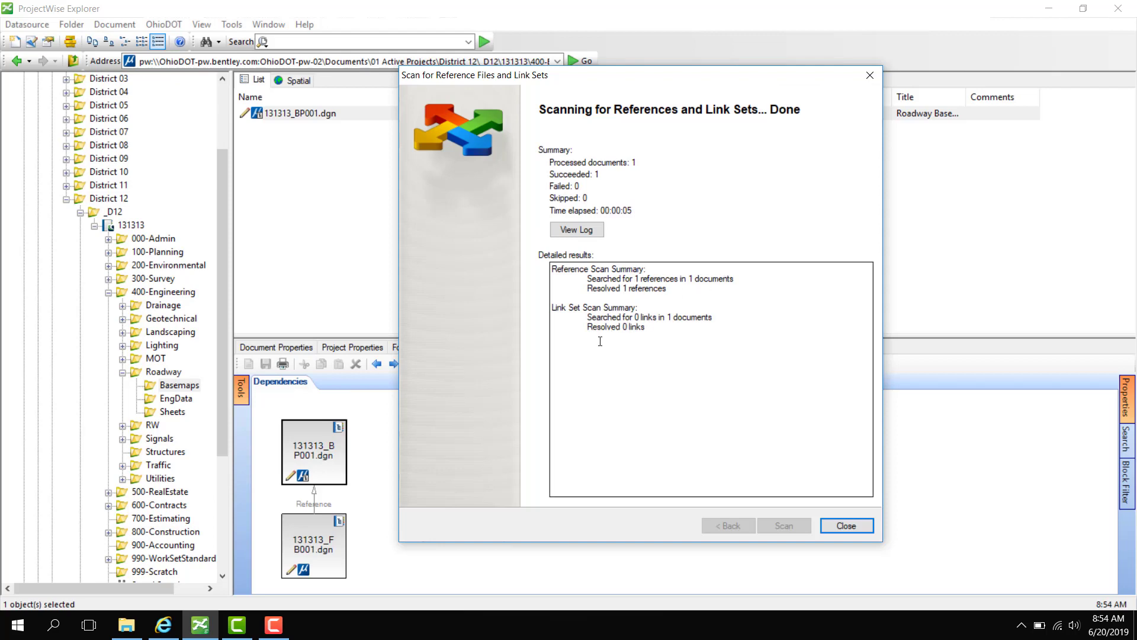
click(584, 232)
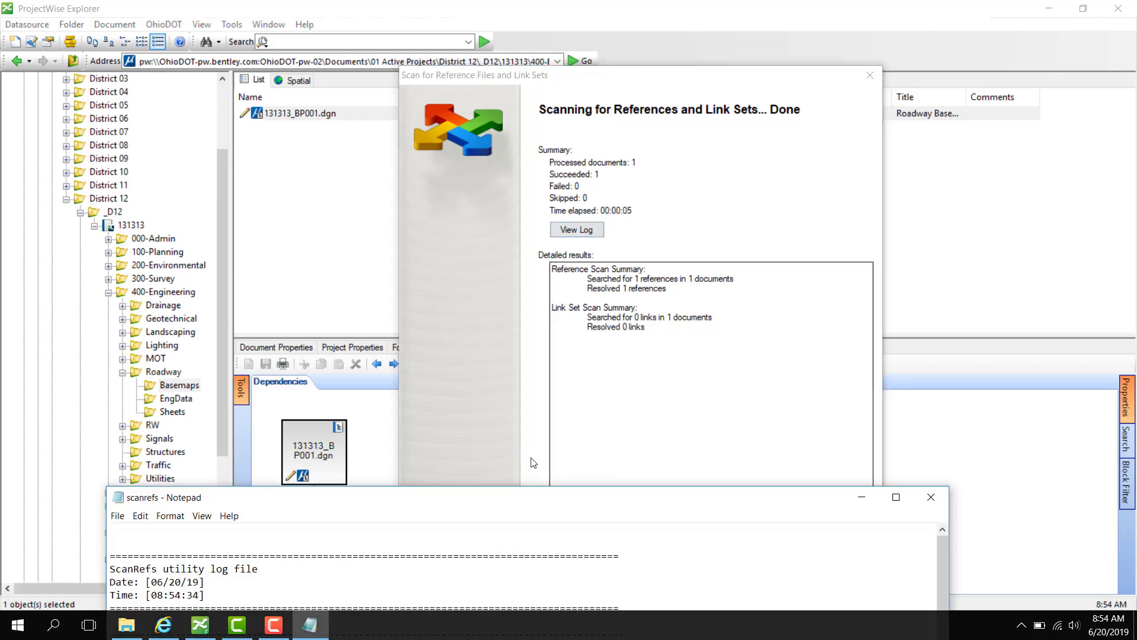
drag(521, 497, 555, 175)
scroll(479, 333, down, 1)
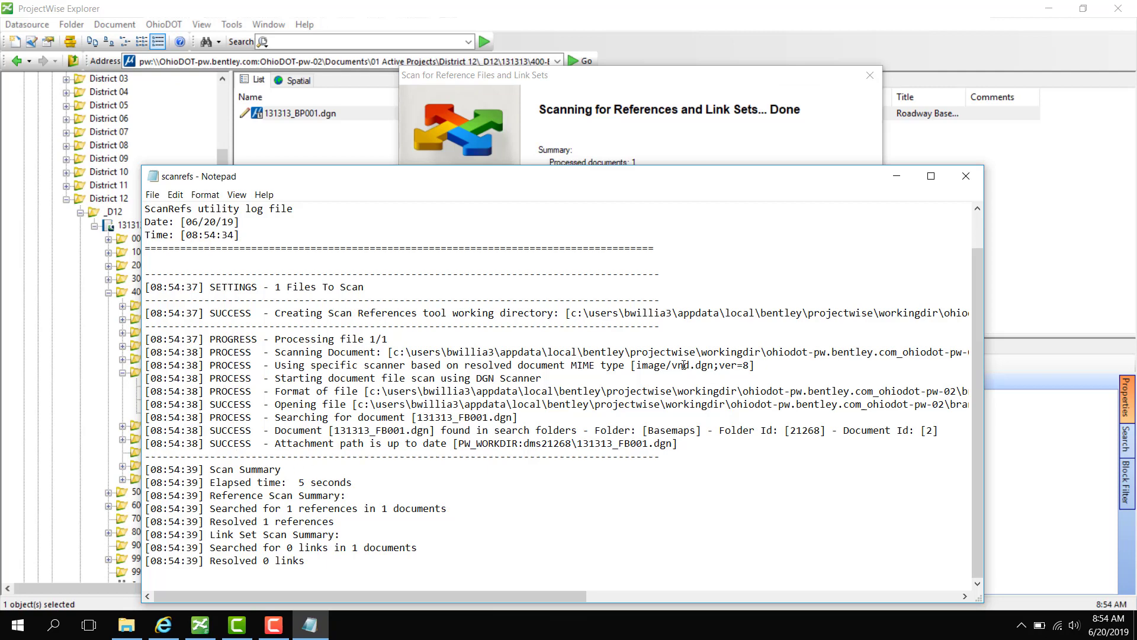
click(966, 176)
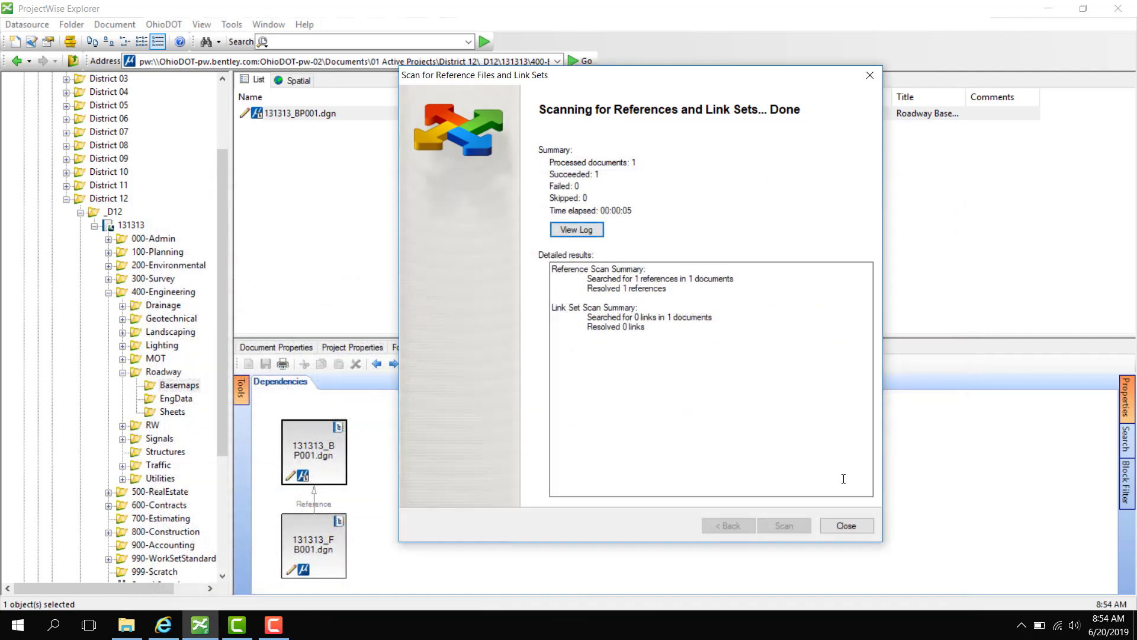
Close the scan results and inspect the referenced 131313_FB001.dgn document's details.
click(847, 524)
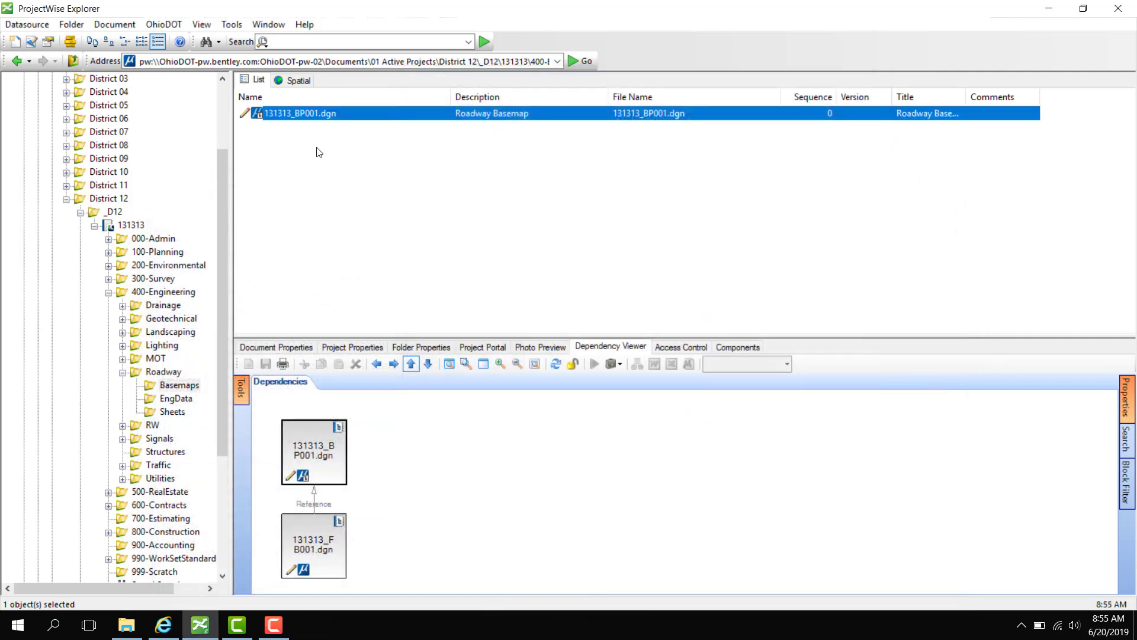
click(292, 432)
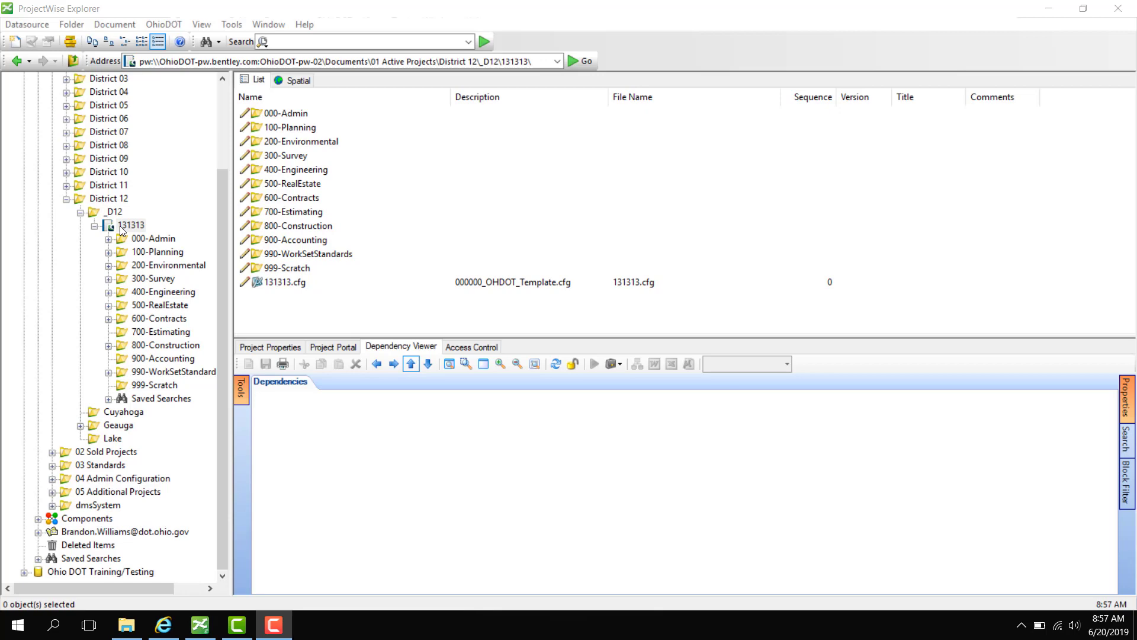
Start Scan References and Link Sets on project 131313, keeping both references and link sets.
right_click(120, 229)
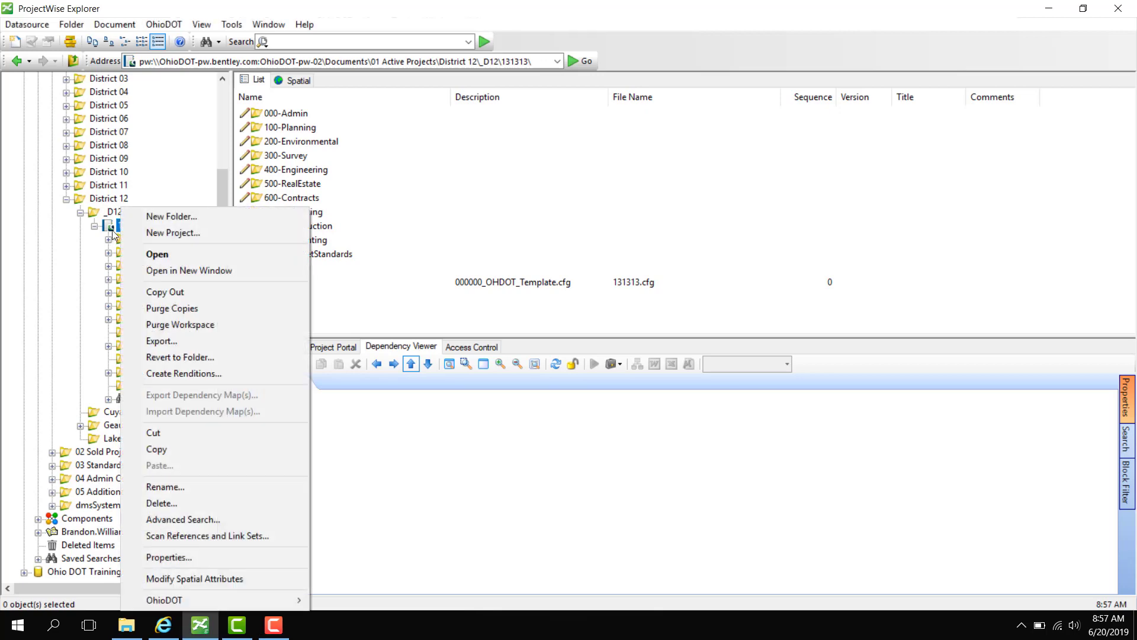
click(251, 534)
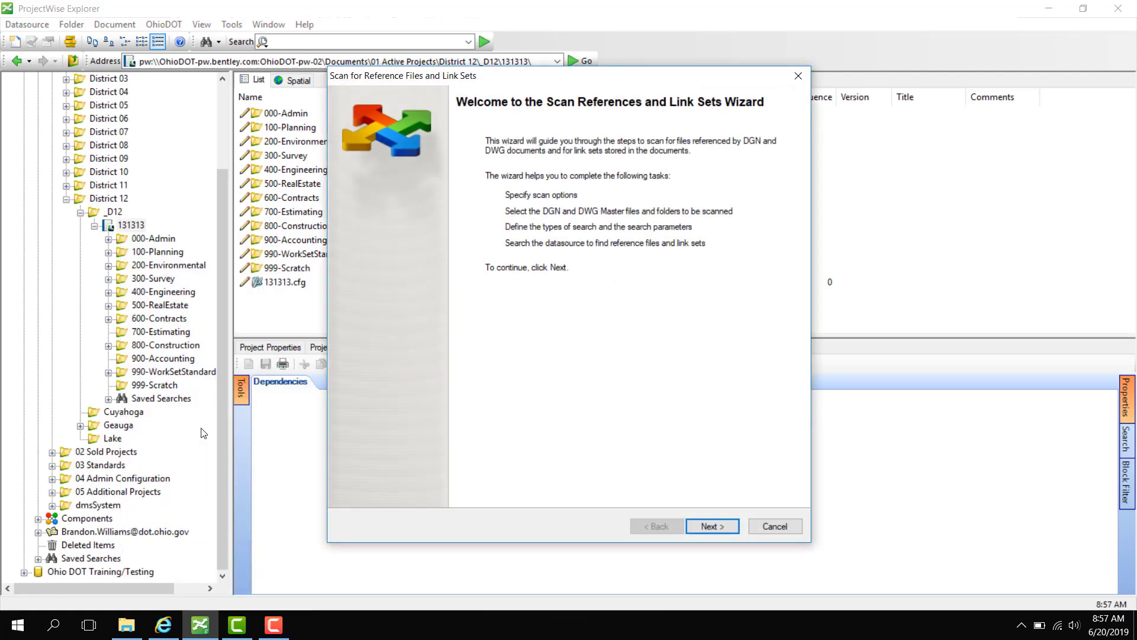
click(713, 526)
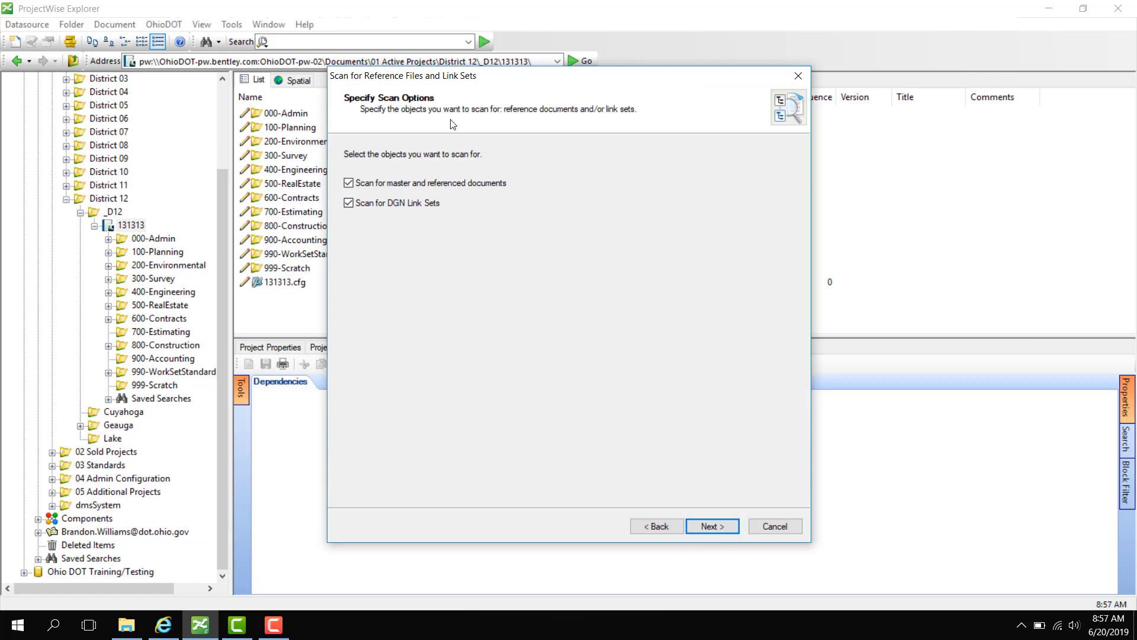
click(719, 530)
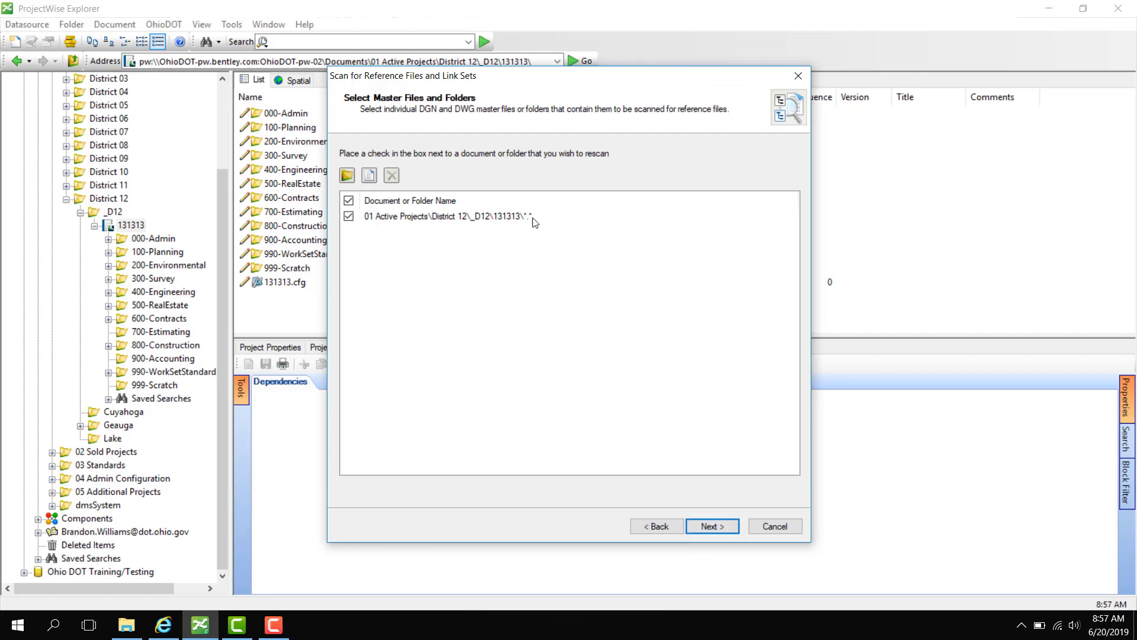
Use 131313 and its subfolders as master source, limited to MicroStation files.
click(724, 525)
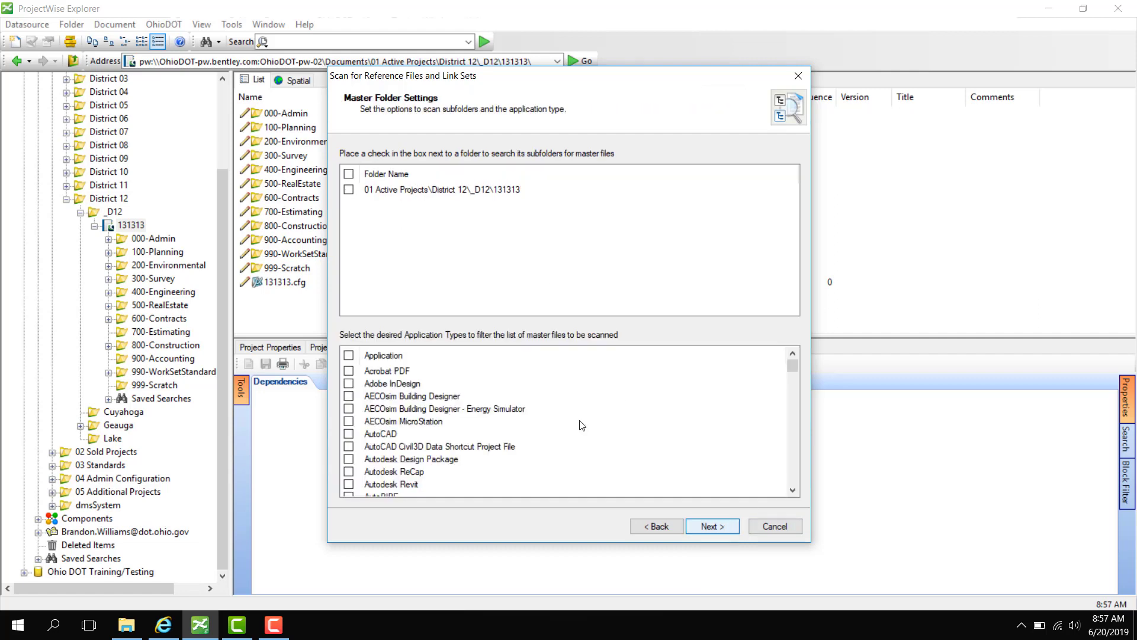
click(349, 190)
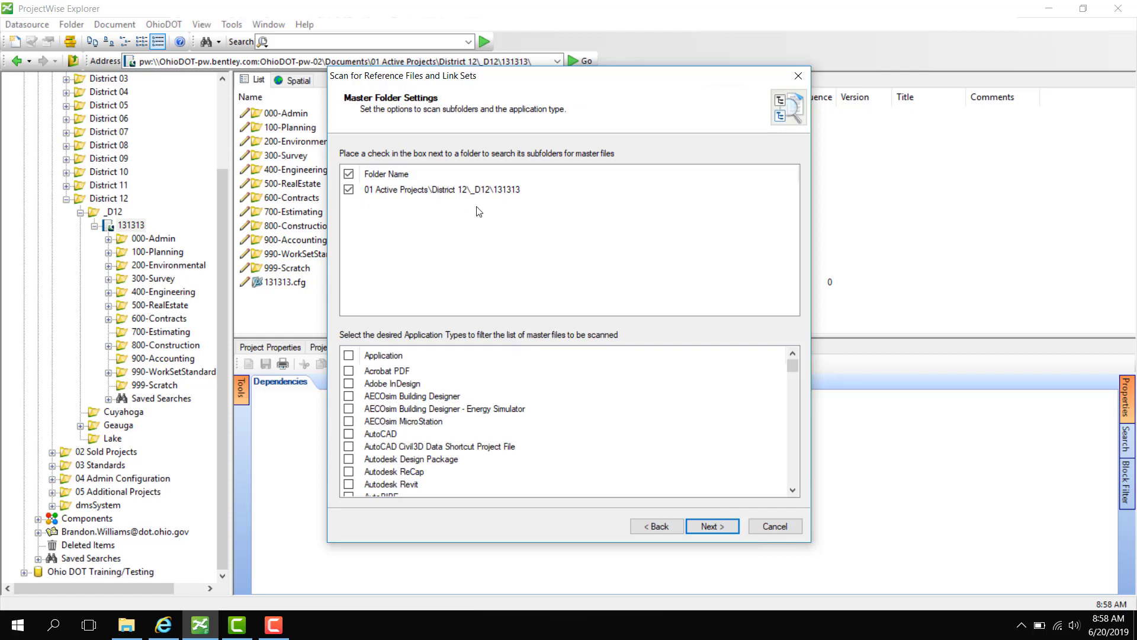
scroll(440, 394, down, 6)
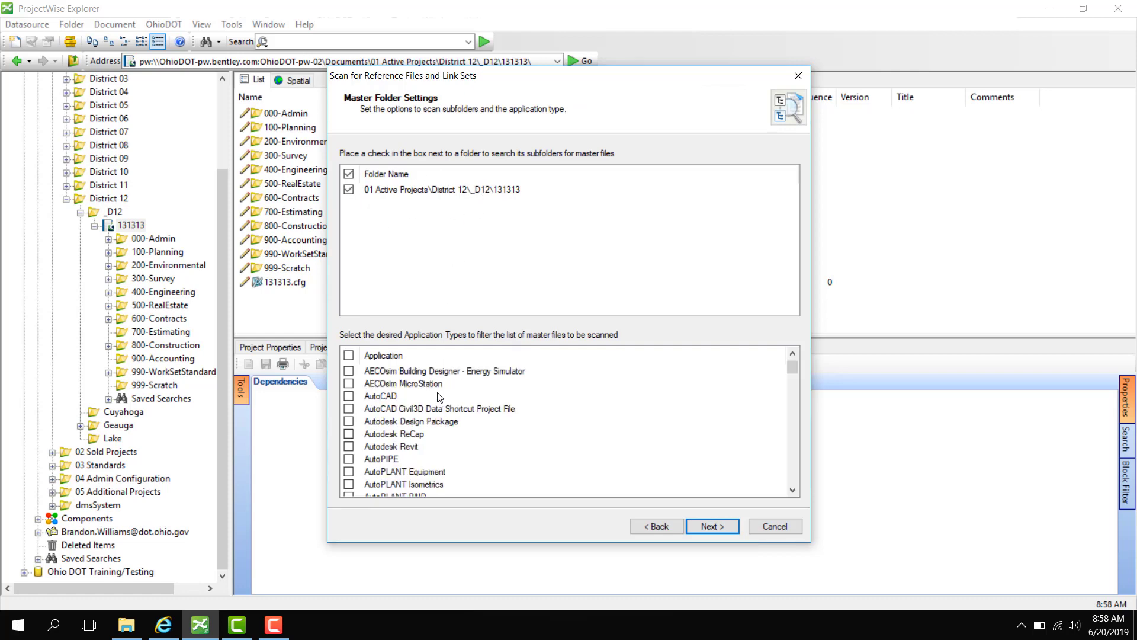
scroll(440, 397, down, 15)
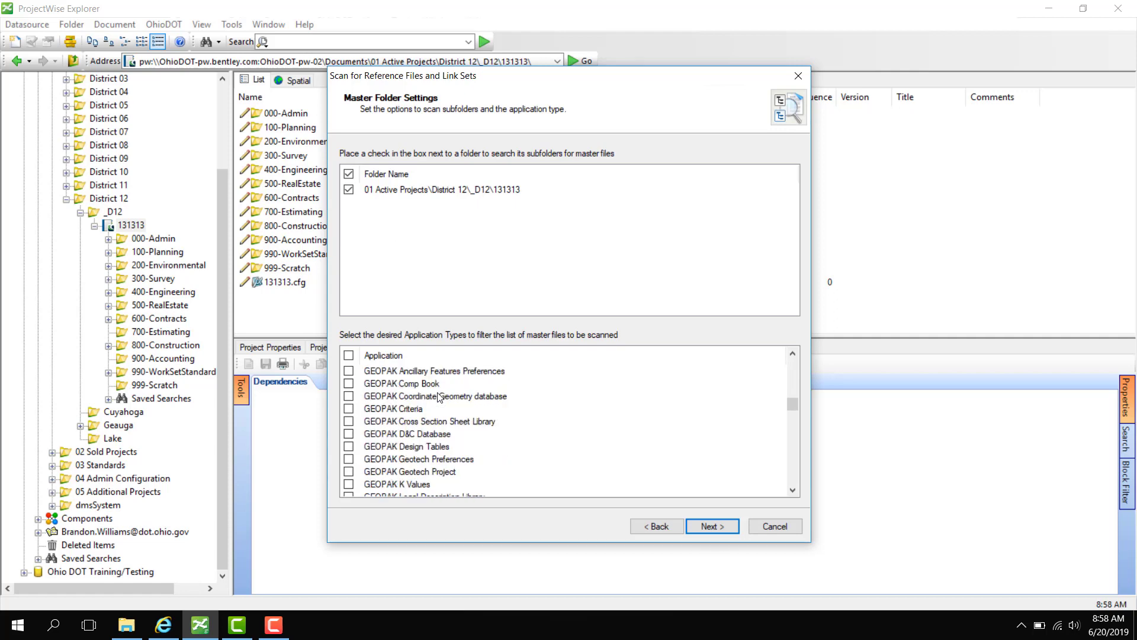
scroll(438, 397, down, 12)
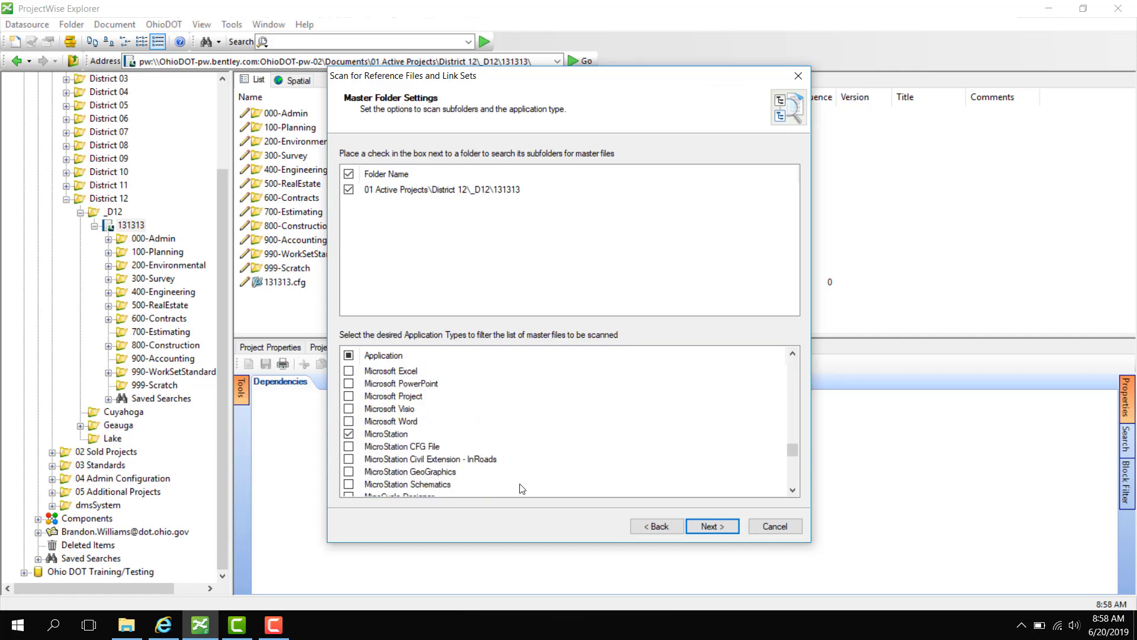
click(713, 526)
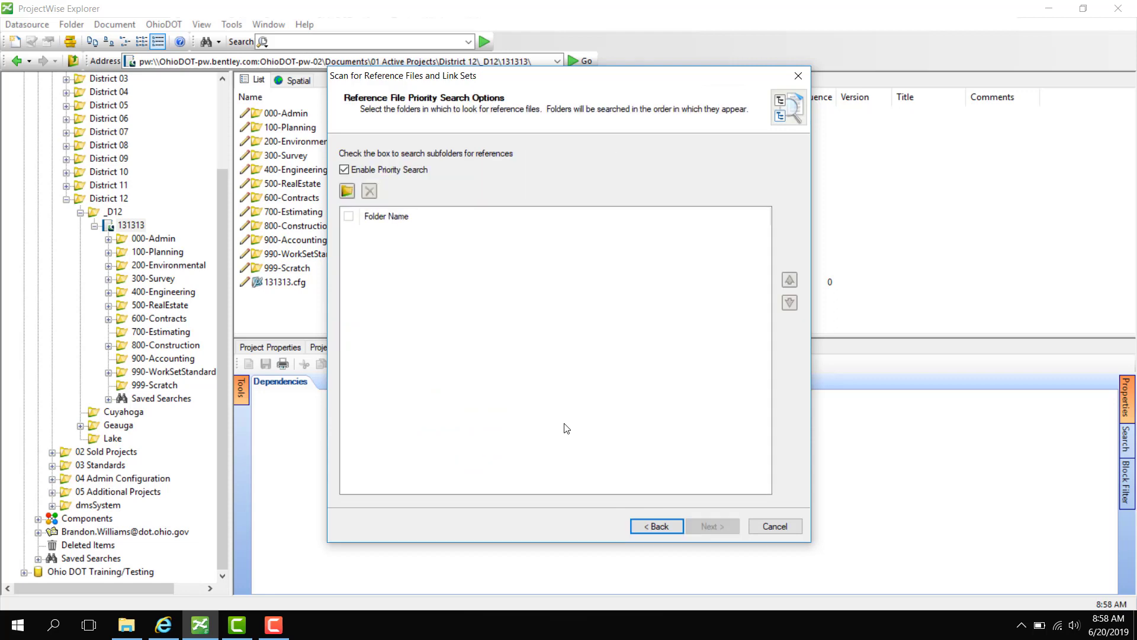
Add the 131313 project folder to the priority search list and reach proximity options.
click(348, 191)
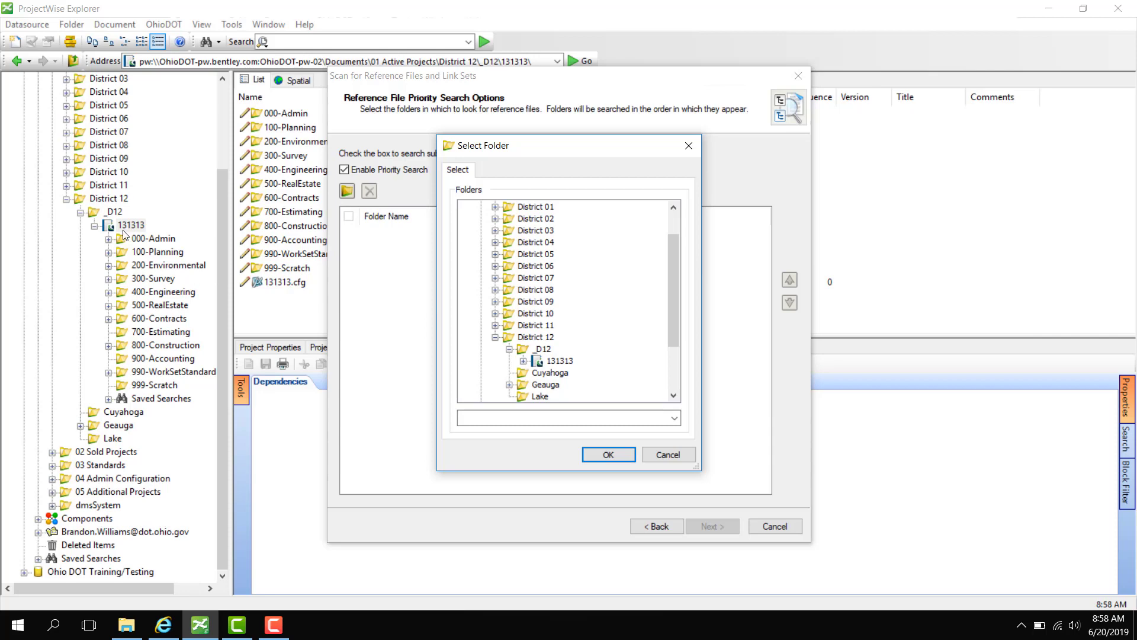
click(550, 359)
click(620, 451)
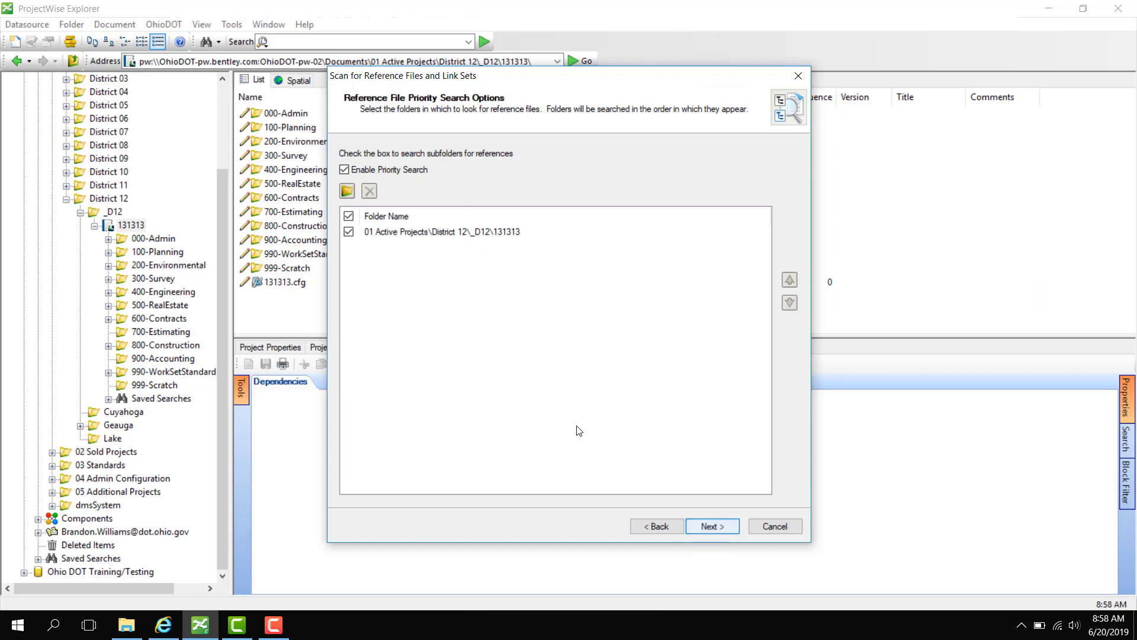
key(Return)
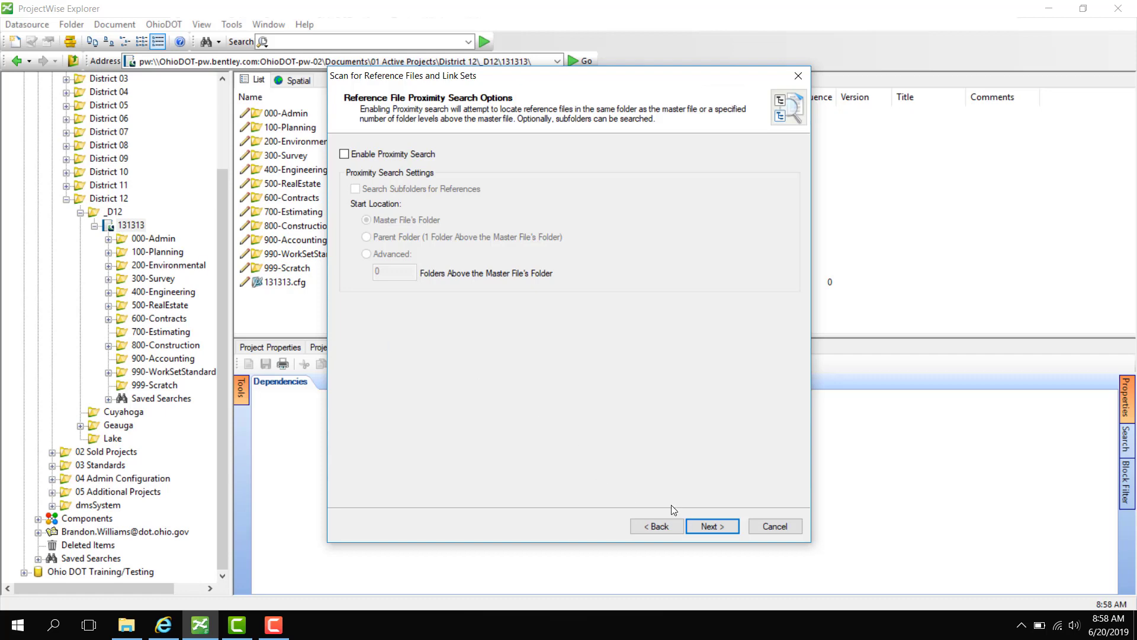
Skip proximity search and save the scan log as scanrefs.log, replacing the existing file.
click(712, 529)
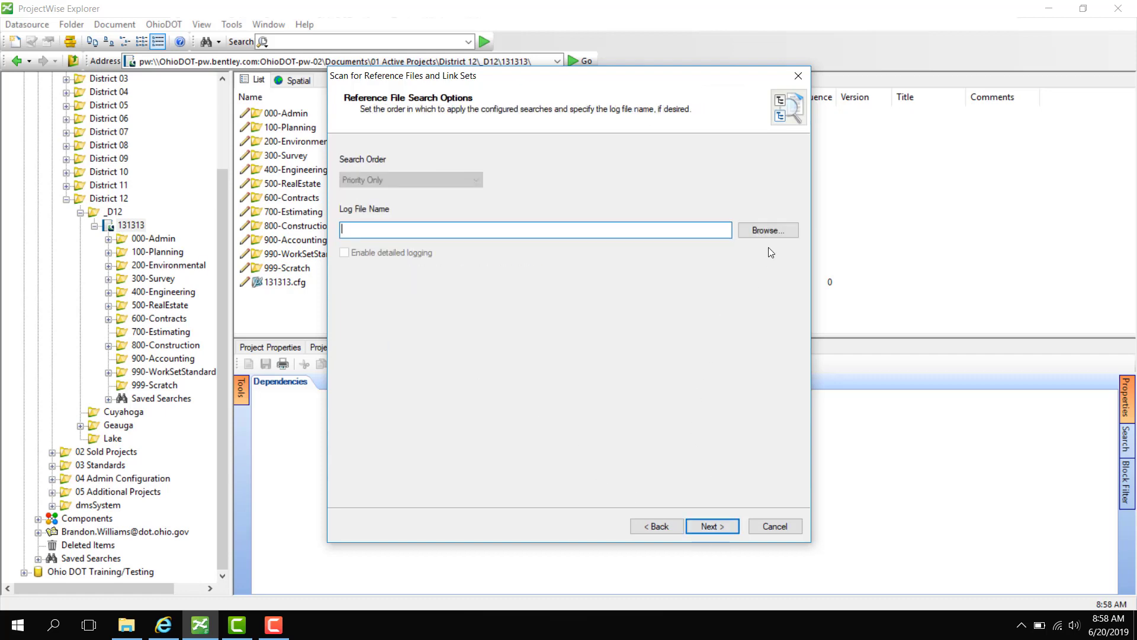
click(769, 230)
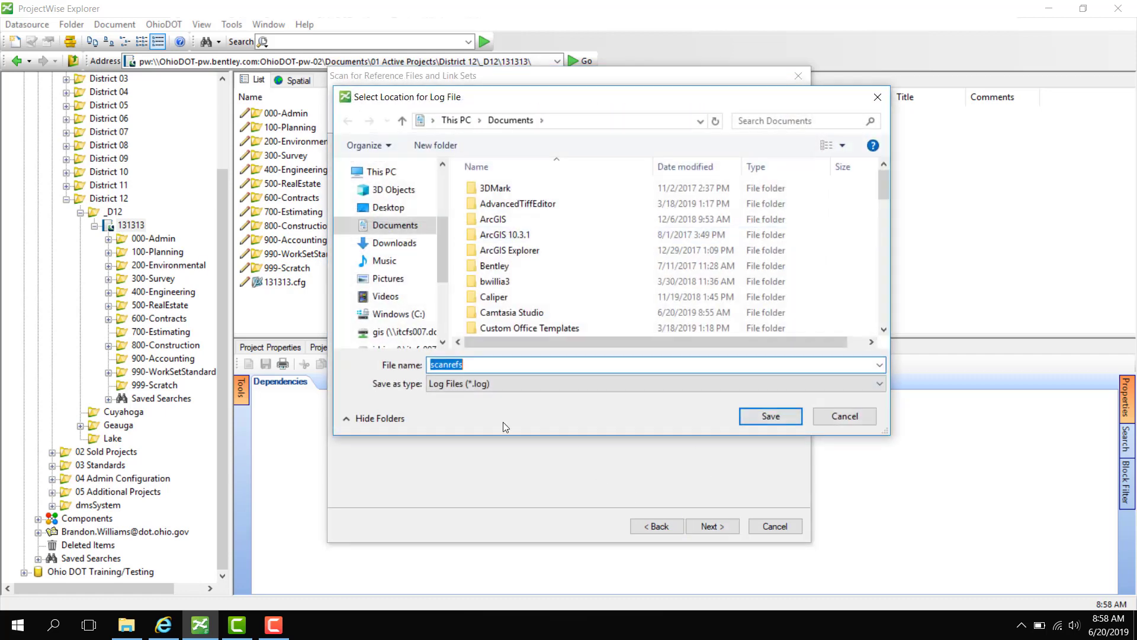
click(771, 416)
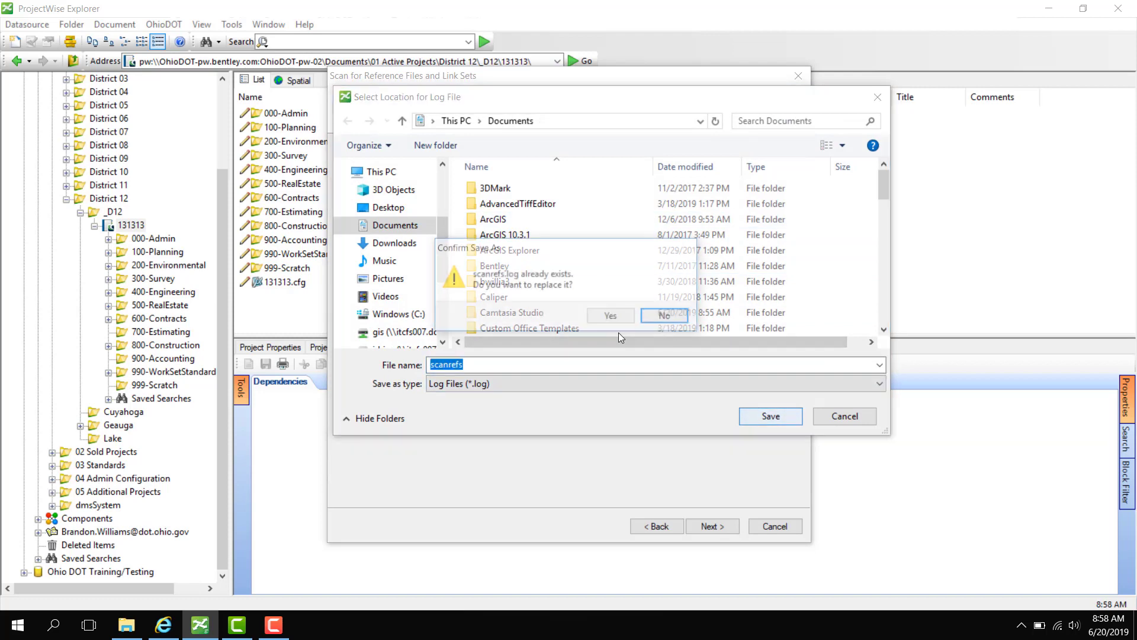
click(601, 317)
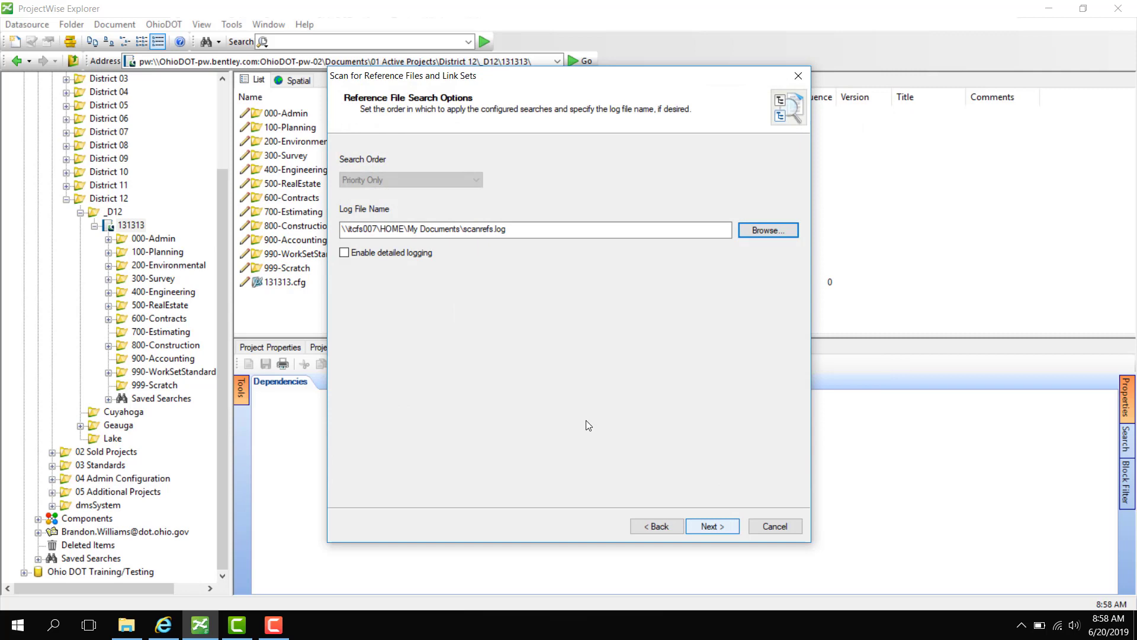
key(Return)
key(Return)
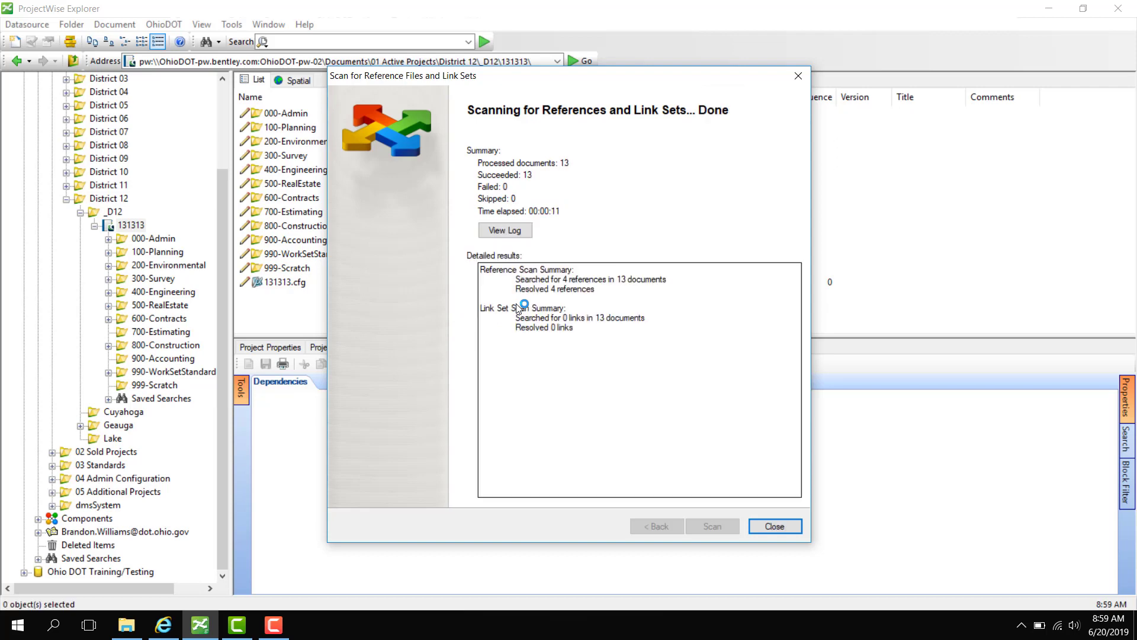
Check the scan summary of 4 references resolved in 13 documents, then view the log.
drag(516, 280, 668, 280)
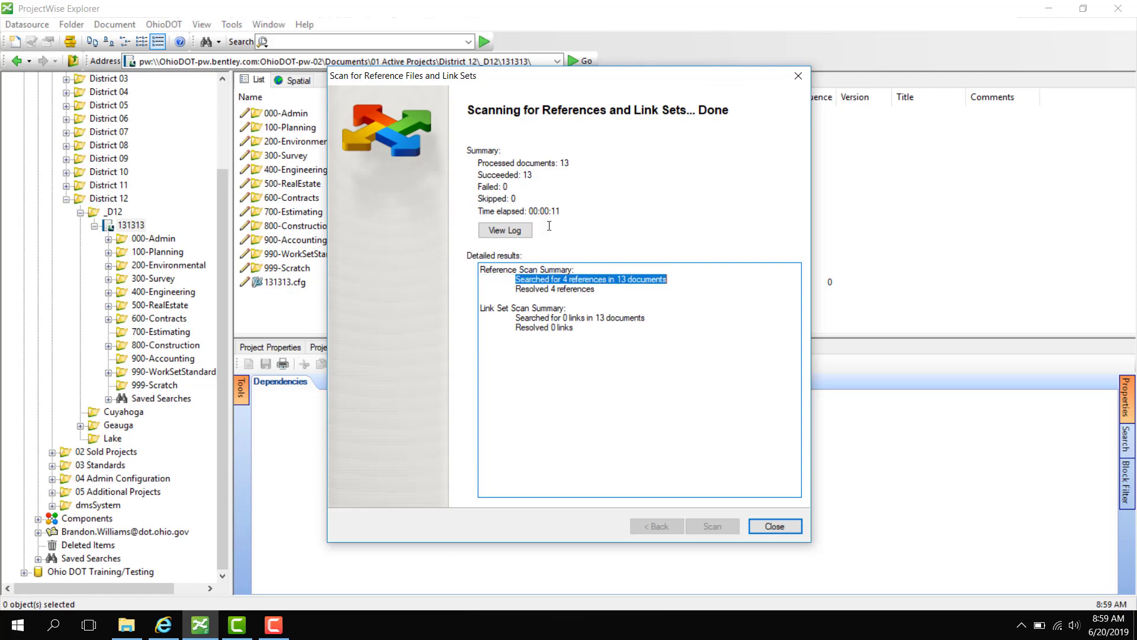
click(667, 280)
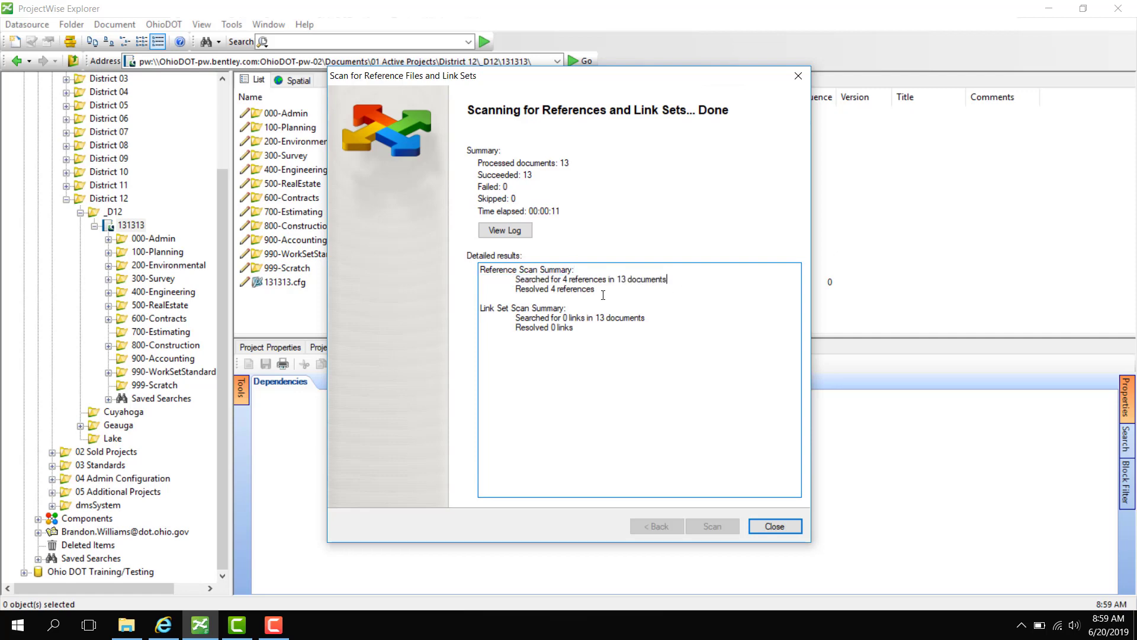
click(505, 231)
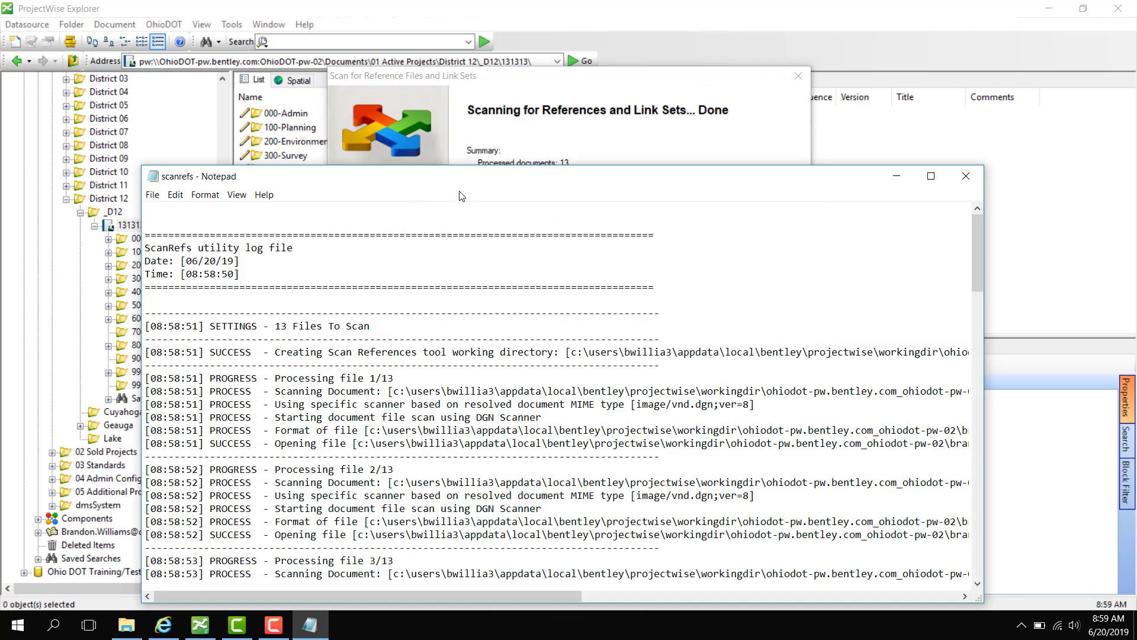
Scroll the scanrefs log to its summary of 4 resolved references and 0 links, then close Notepad.
drag(462, 178, 494, 97)
scroll(425, 211, down, 6)
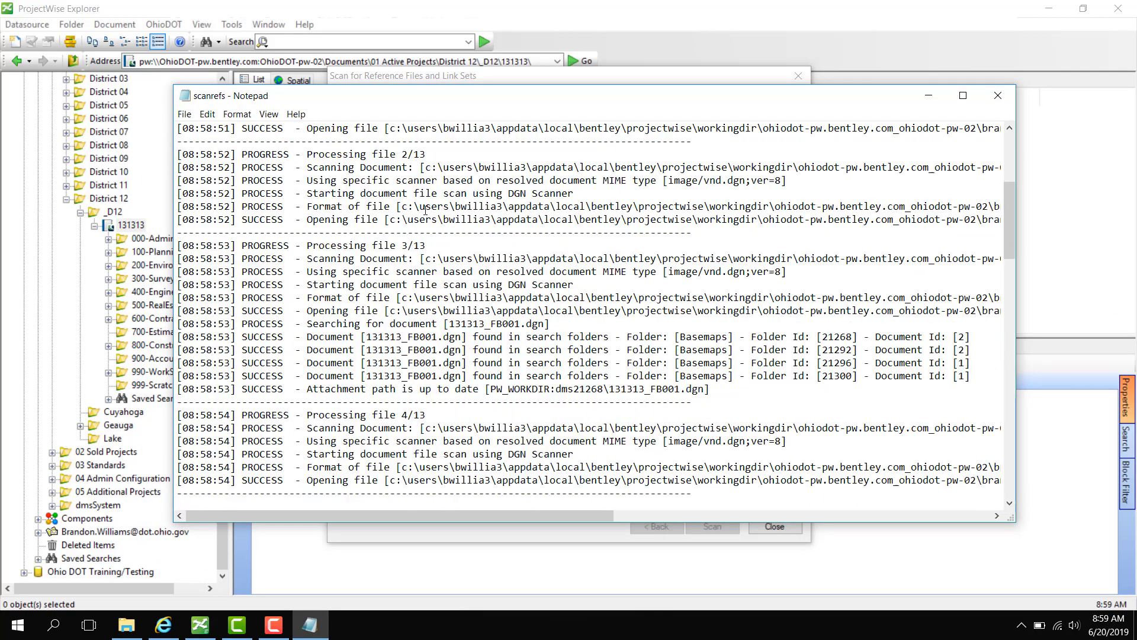
scroll(426, 211, down, 20)
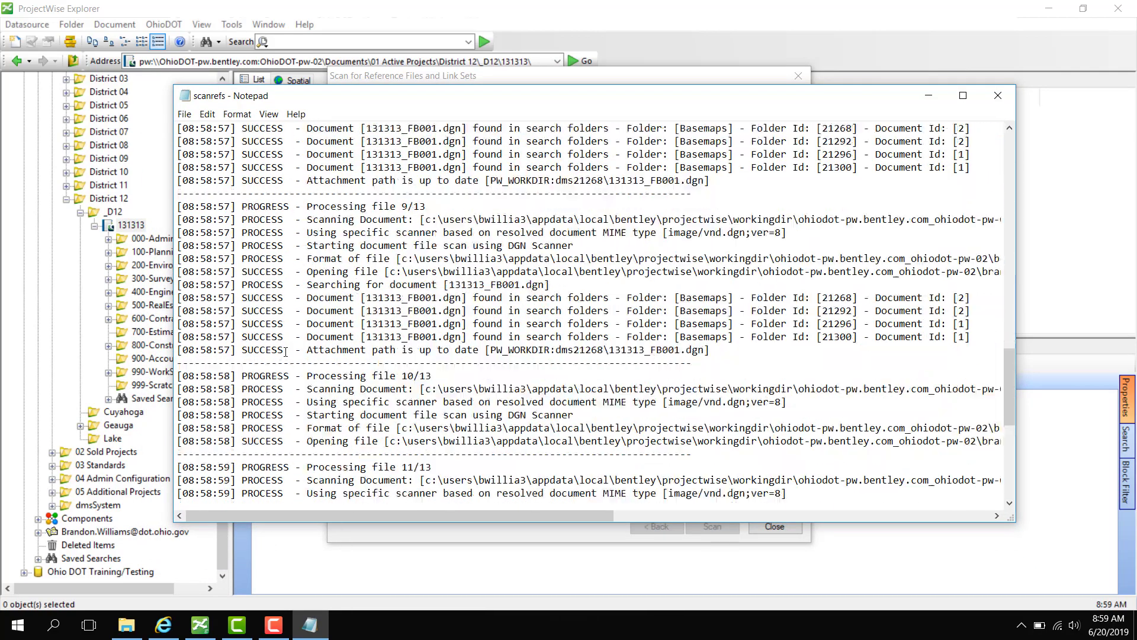
scroll(286, 352, down, 8)
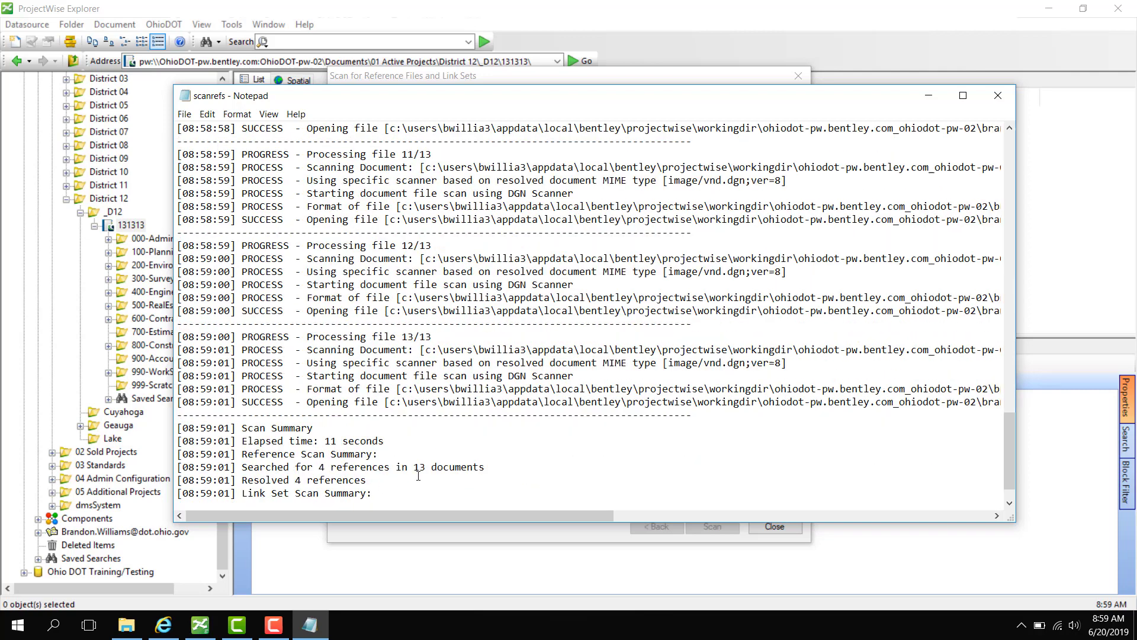
scroll(576, 412, down, 1)
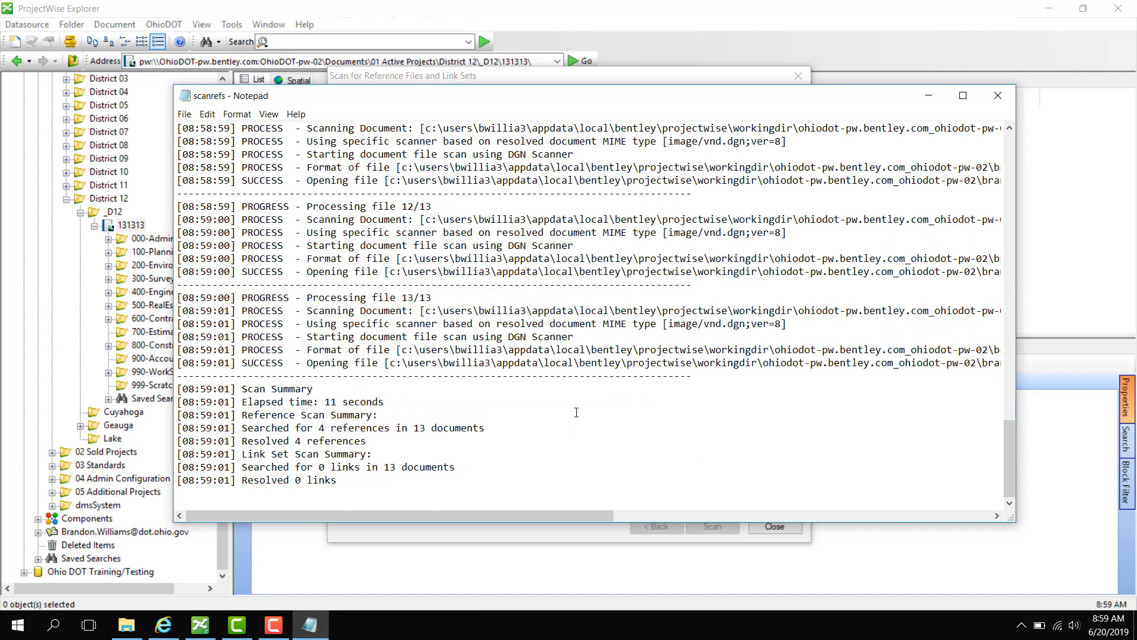
click(1004, 101)
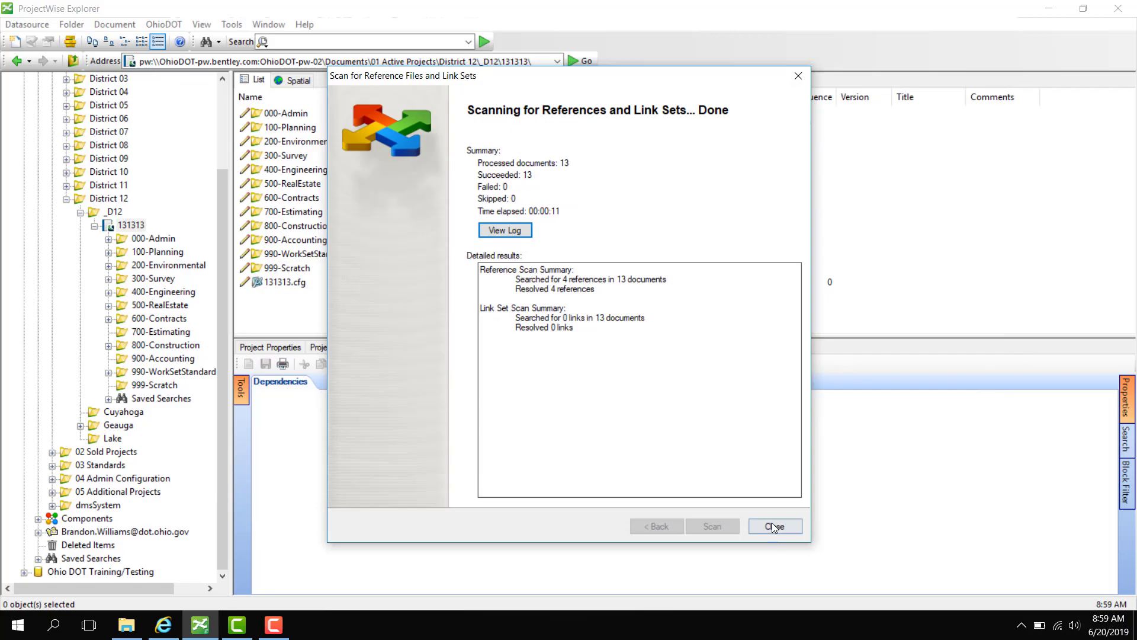